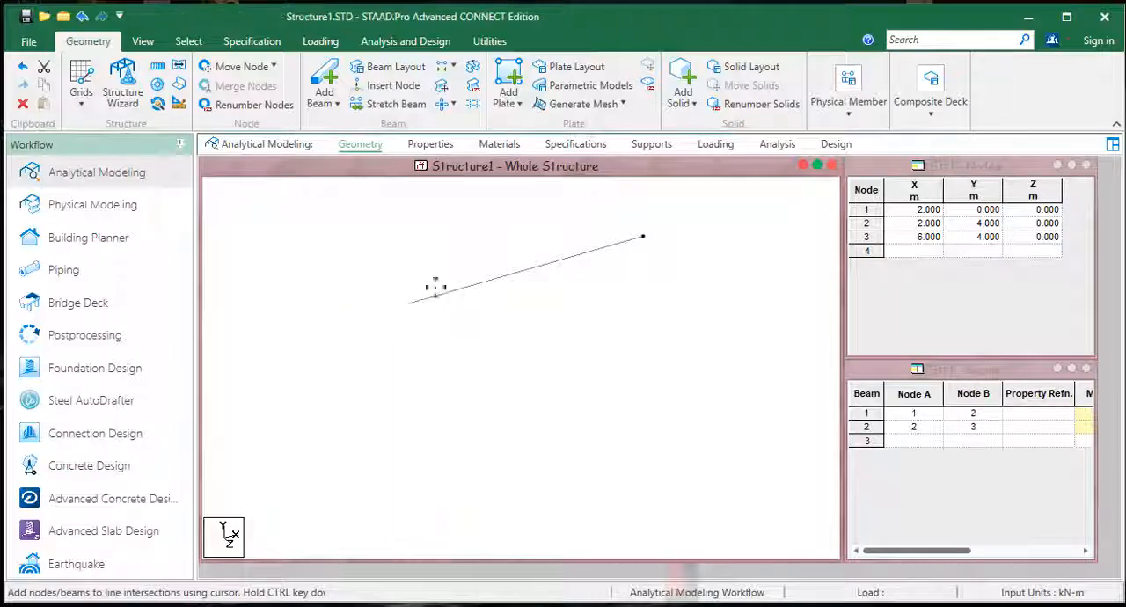
left_click(433, 301)
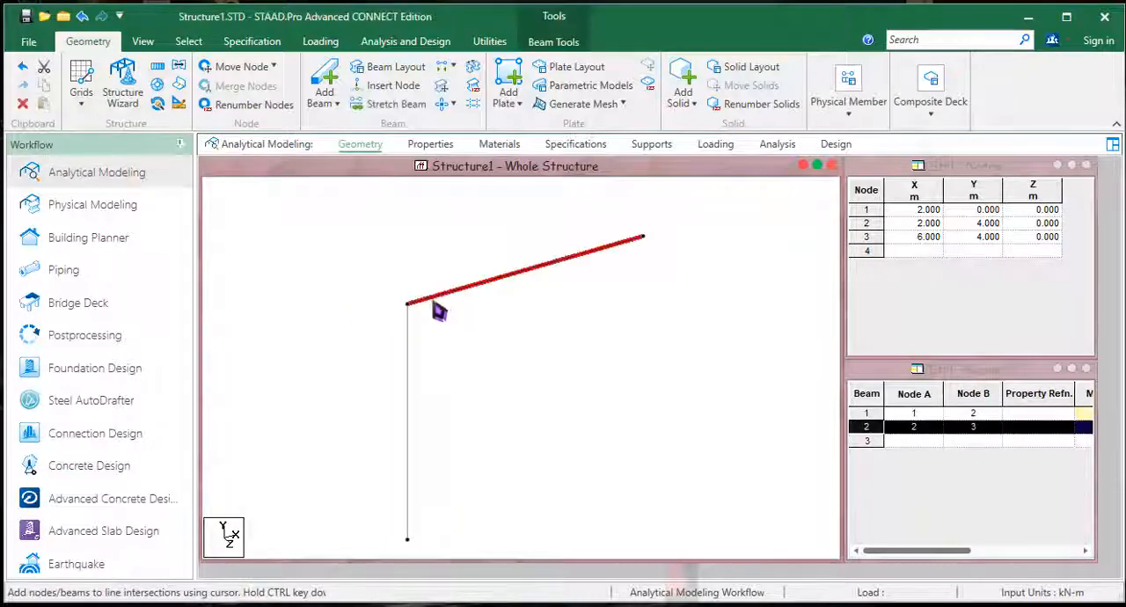
middle_click_drag(444, 322, 464, 335)
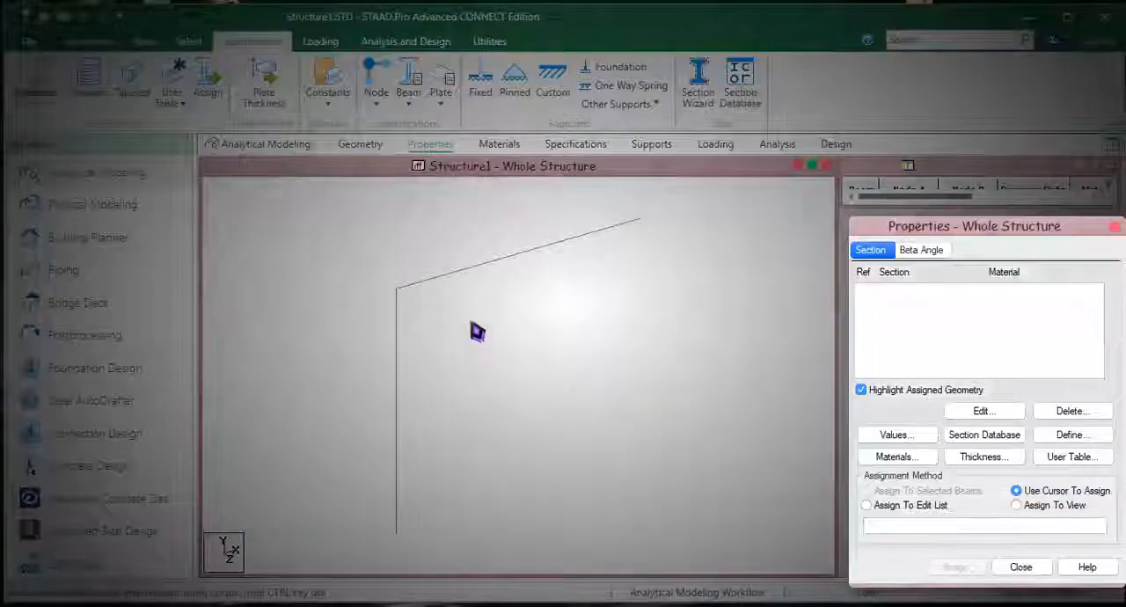
Step: Try to add the Indian S Shape section ISWB200 in steel from the section database
left_click(983, 433)
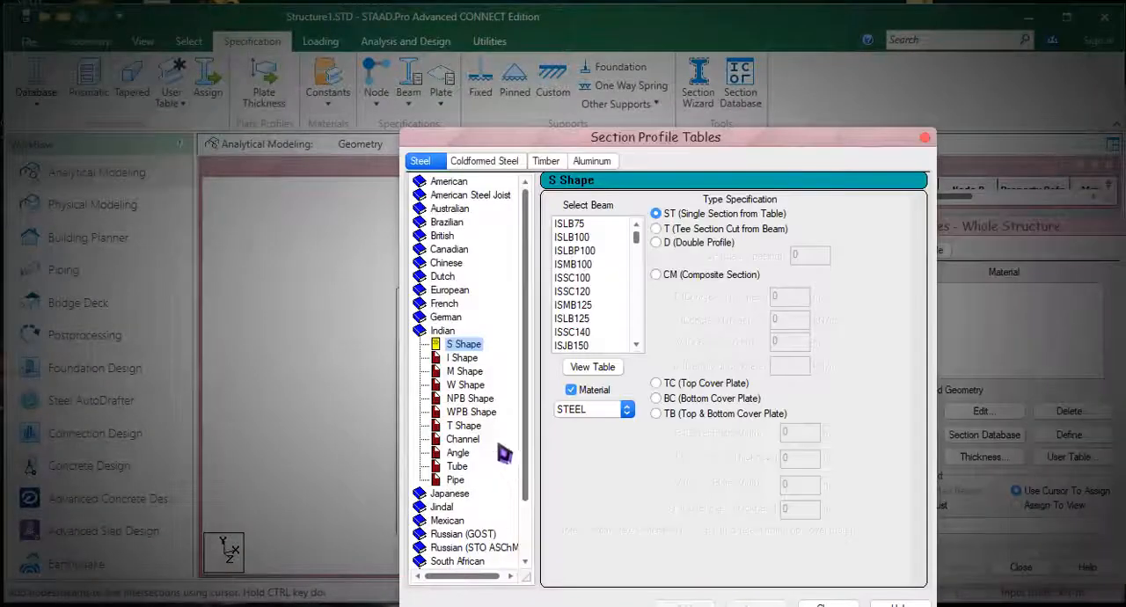
scroll(606, 301, "down", 7)
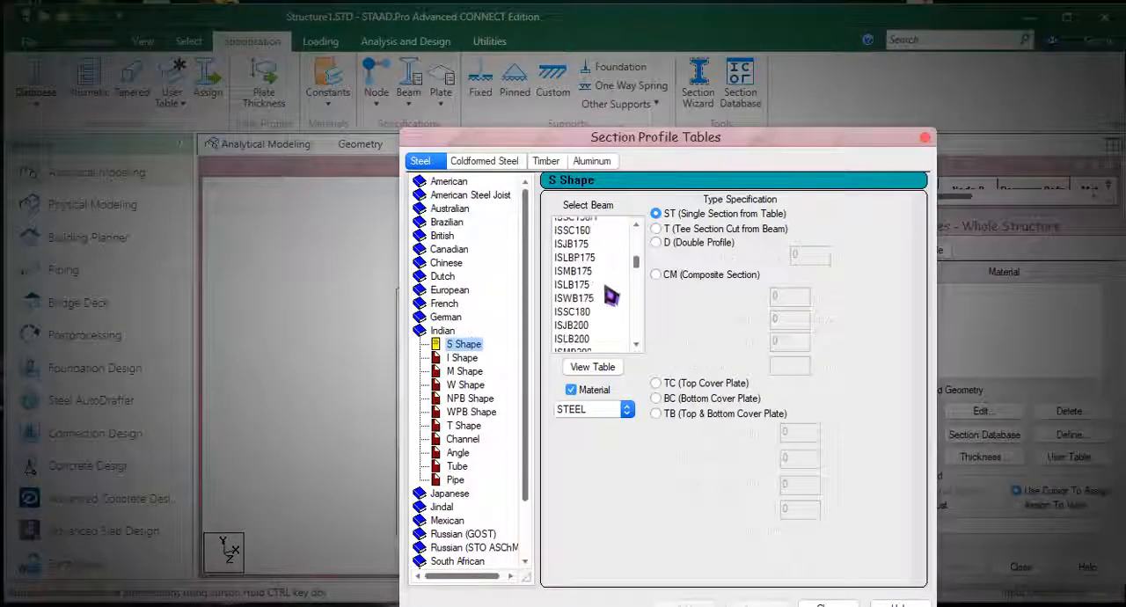
left_click(577, 264)
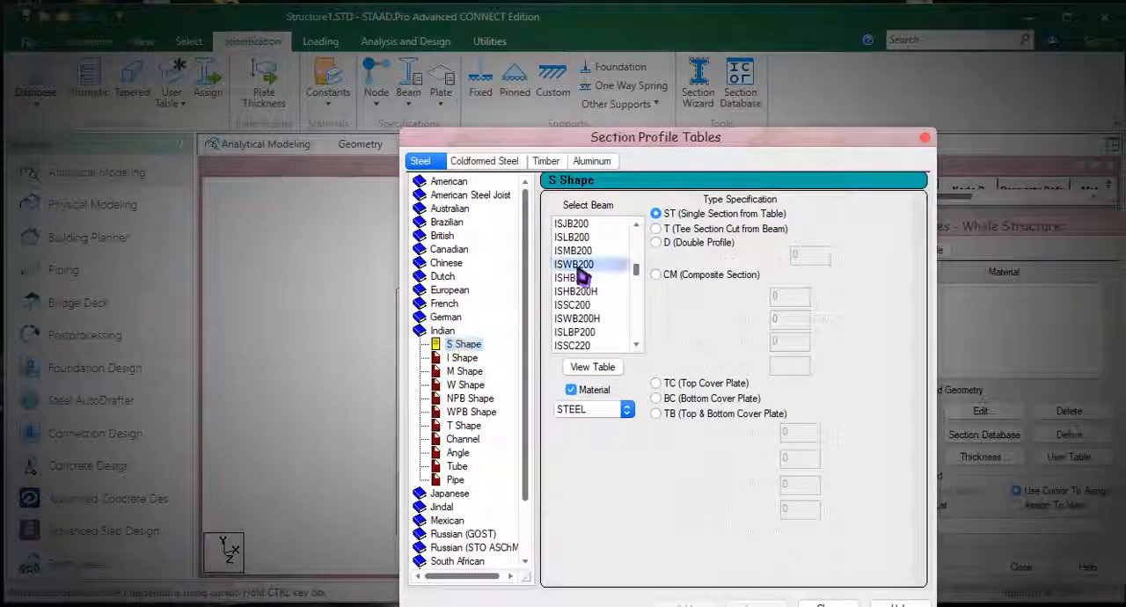
left_click(686, 604)
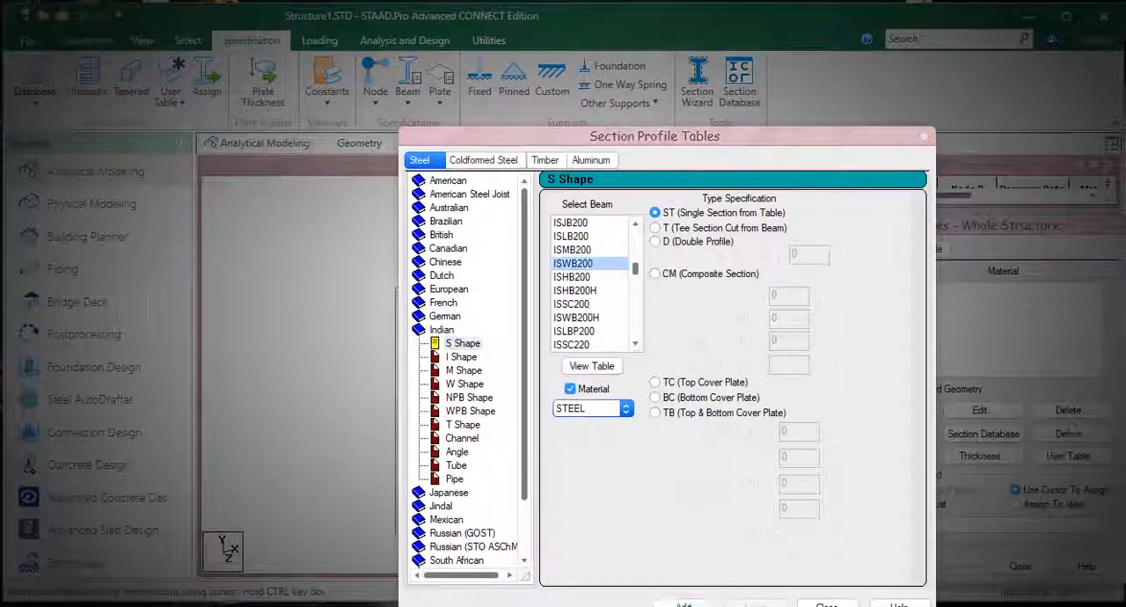
left_click(827, 605)
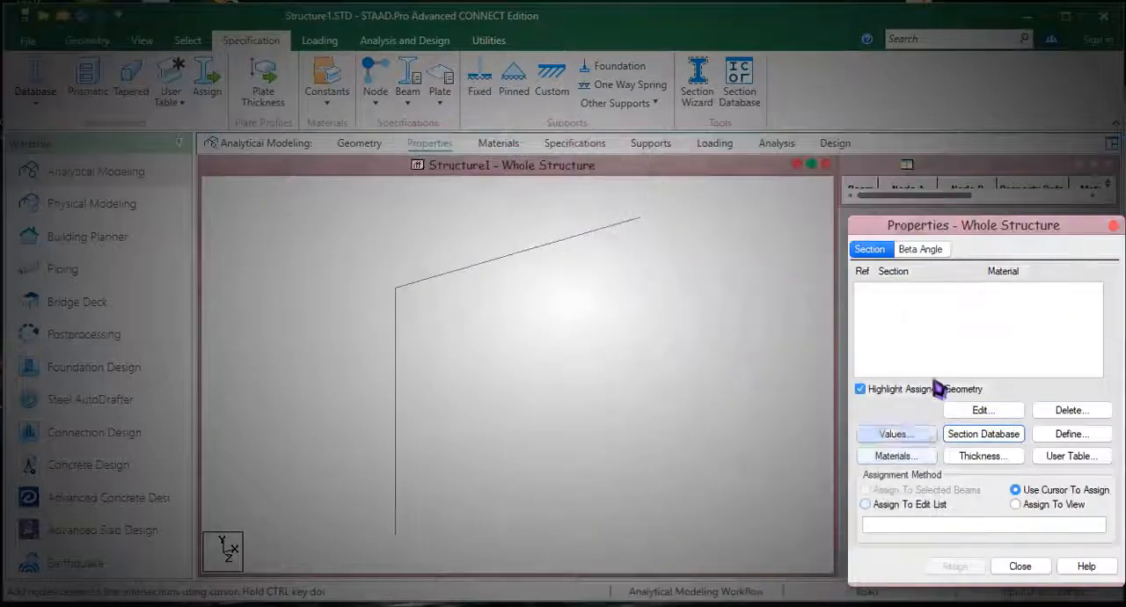
Step: Add the steel section ISLB200 from the section database and assign it to both members using Assign To View
left_click(955, 435)
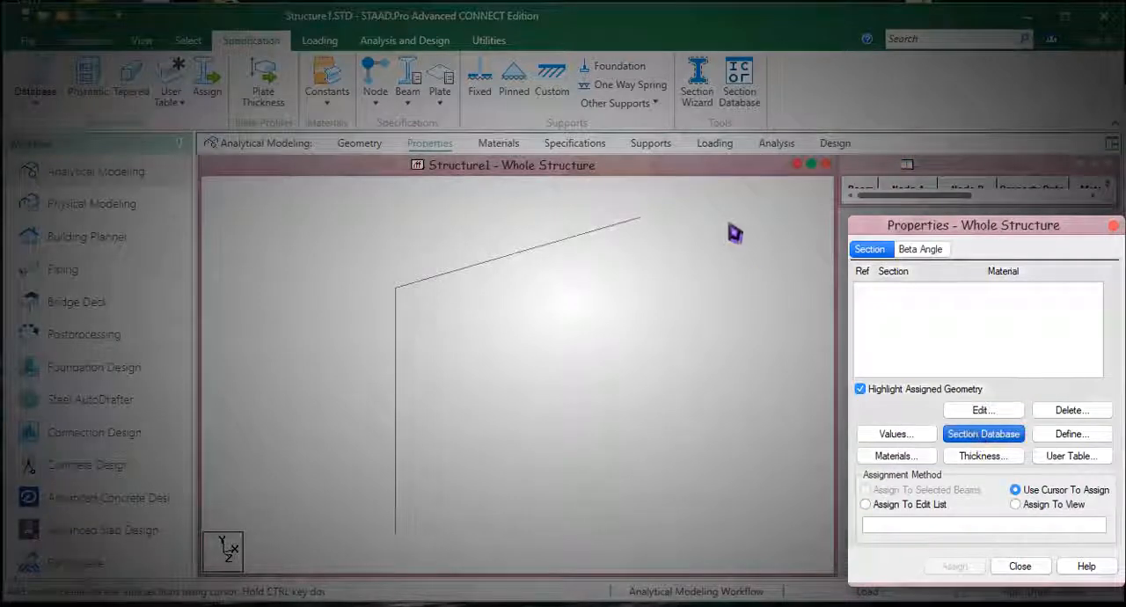
left_click(1015, 504)
left_click(955, 566)
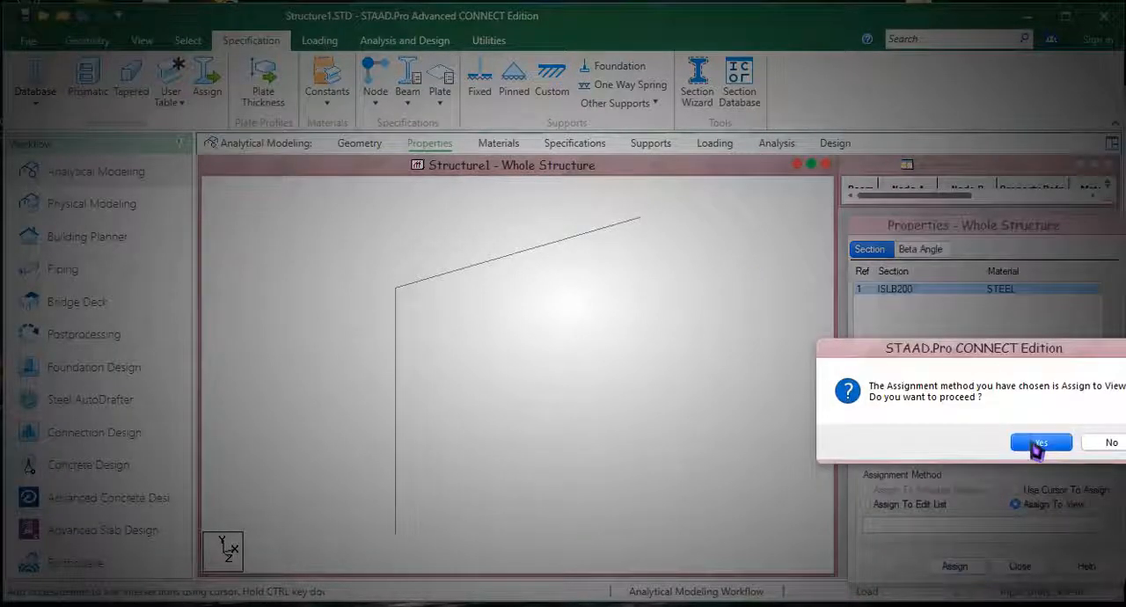
left_click(1006, 444)
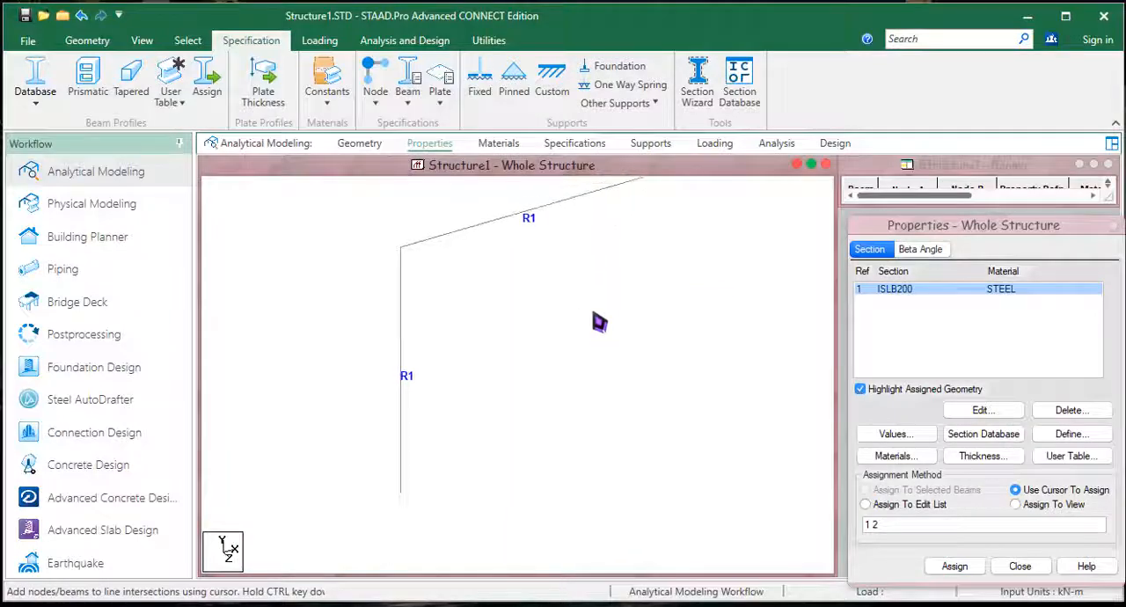
Step: Create a fixed support and assign it to the base node of the column
left_click(479, 84)
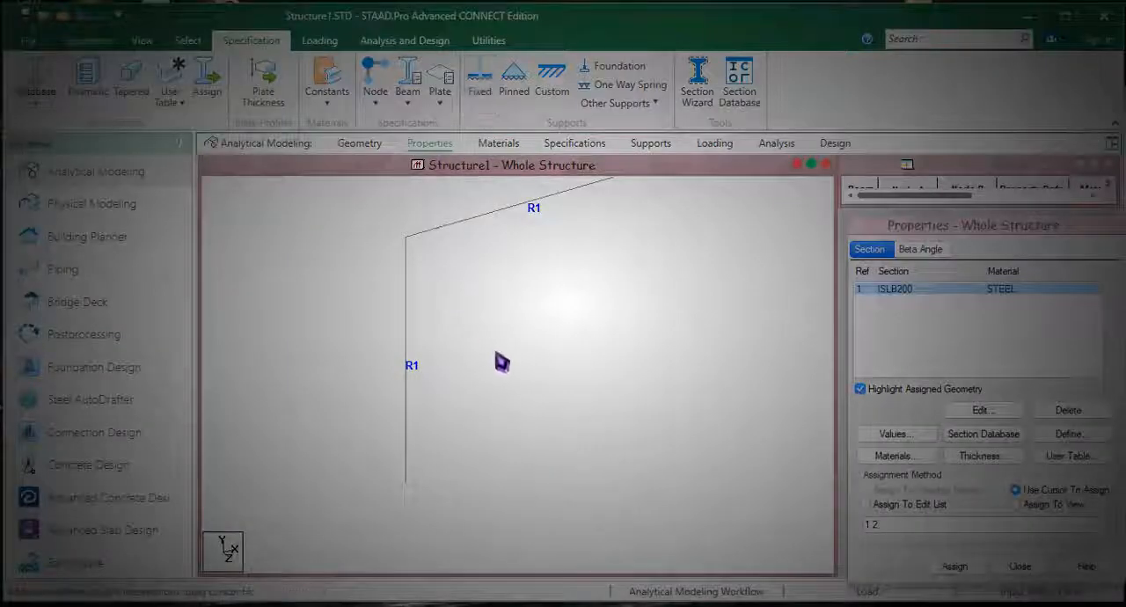
left_click(253, 521)
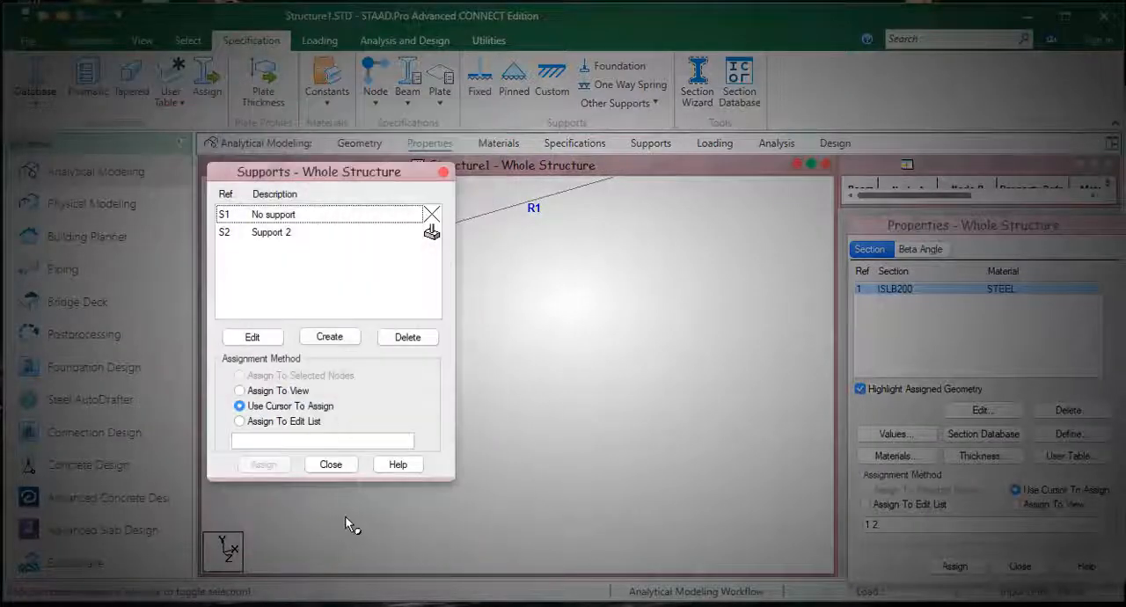
left_click(262, 234)
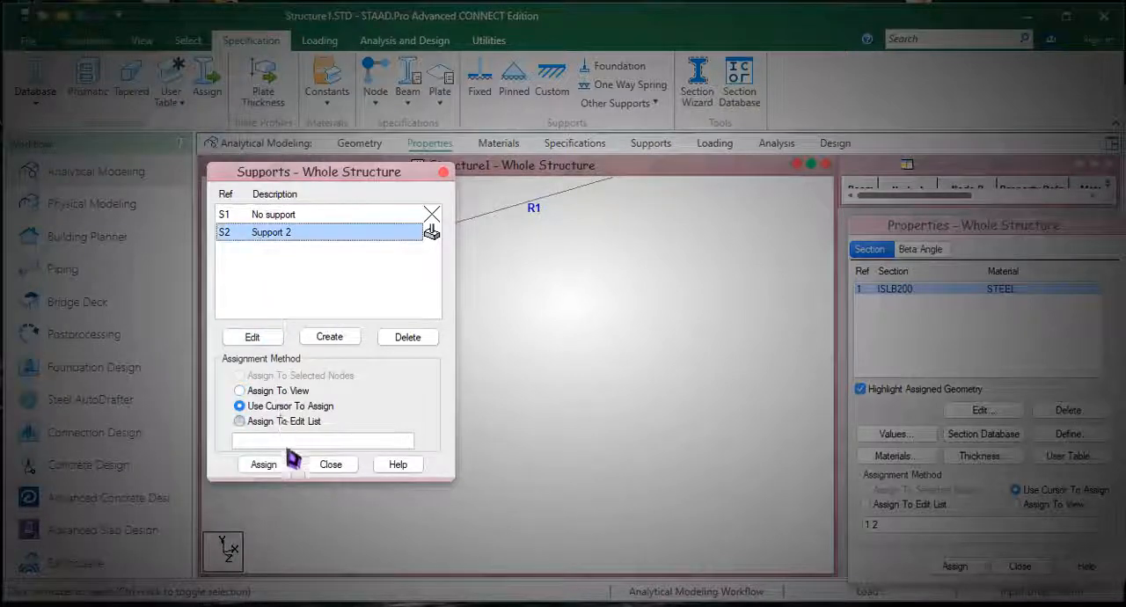
left_click(275, 466)
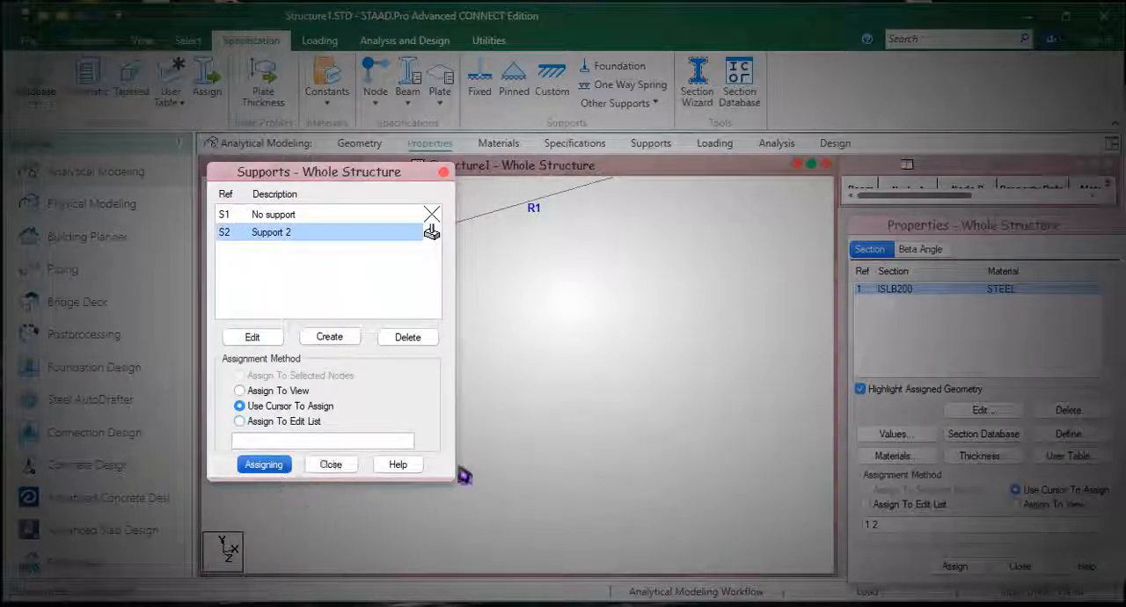
left_click_drag(395, 184, 229, 167)
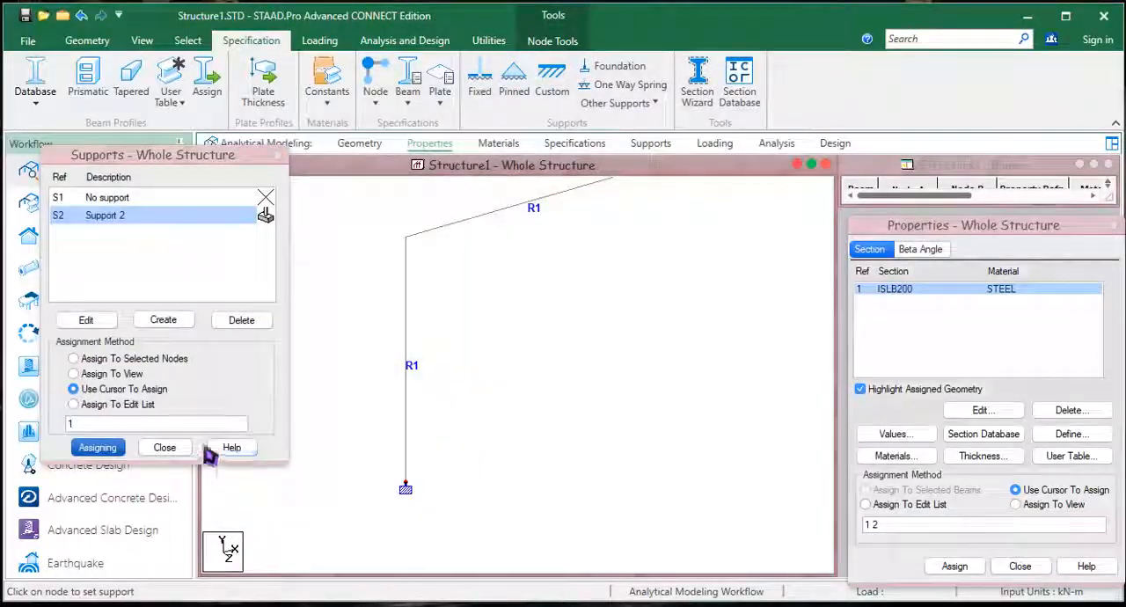
left_click(165, 446)
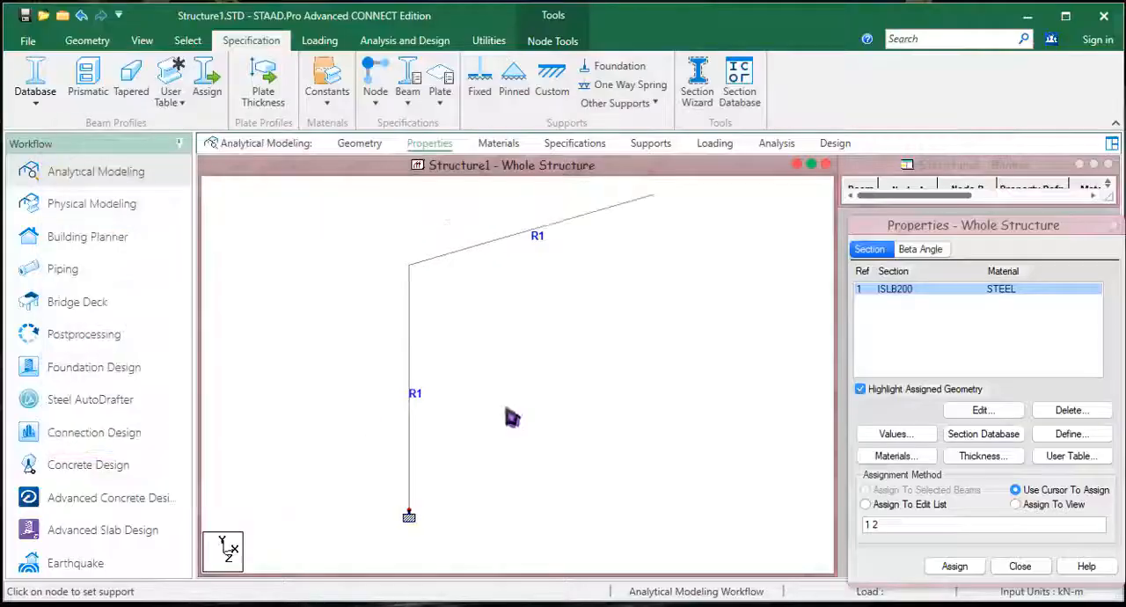
Step: Create primary load case 1 titled LOAD CASE 1 with loading type None
left_click(319, 41)
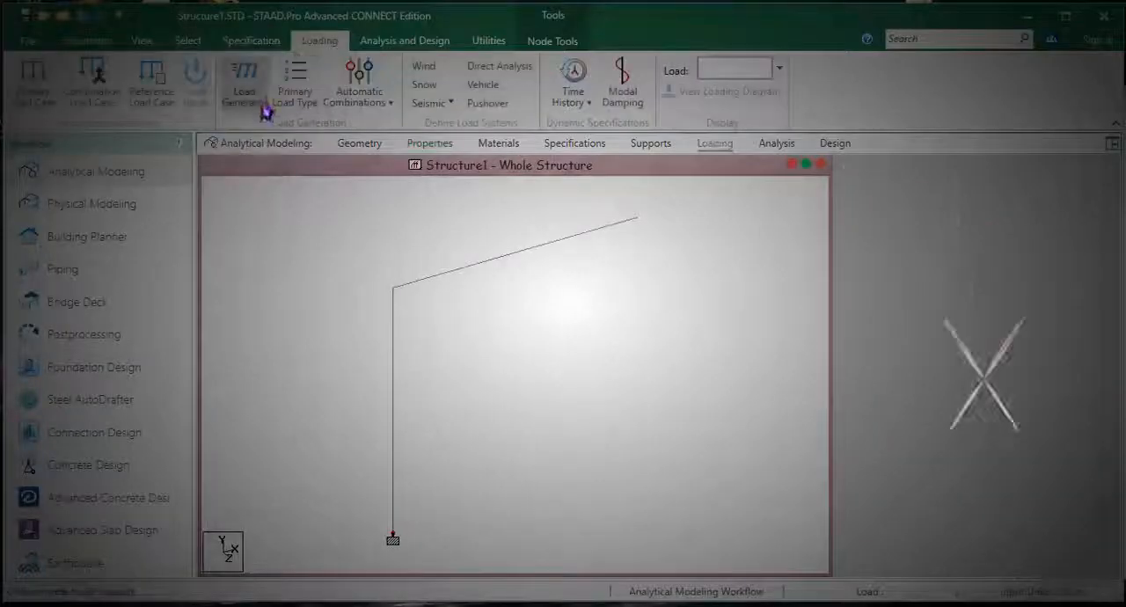
left_click(261, 104)
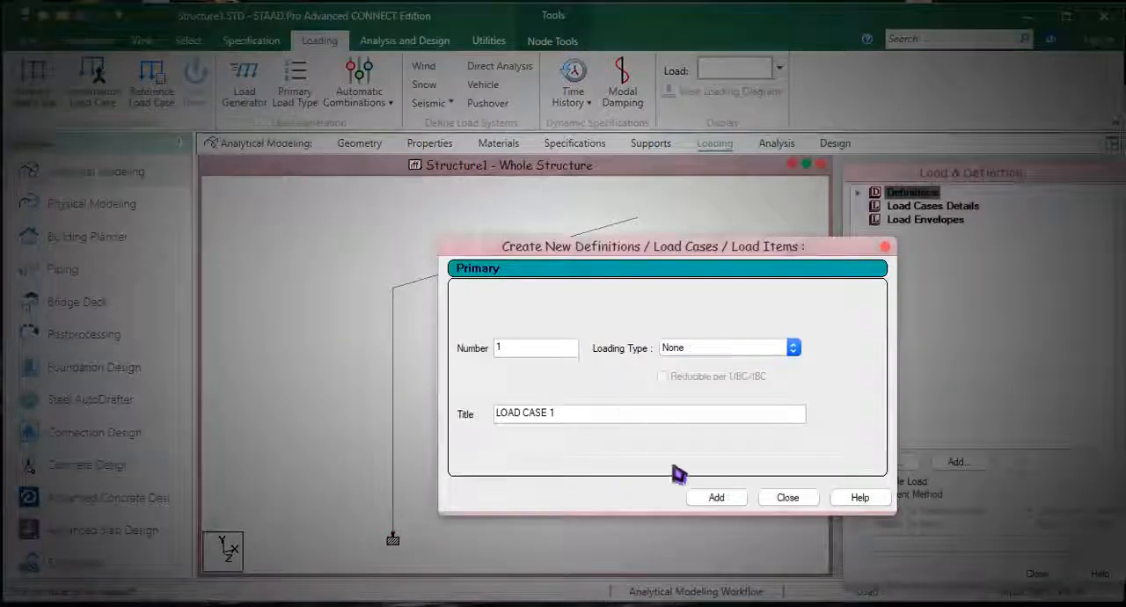
left_click(720, 498)
left_click(788, 498)
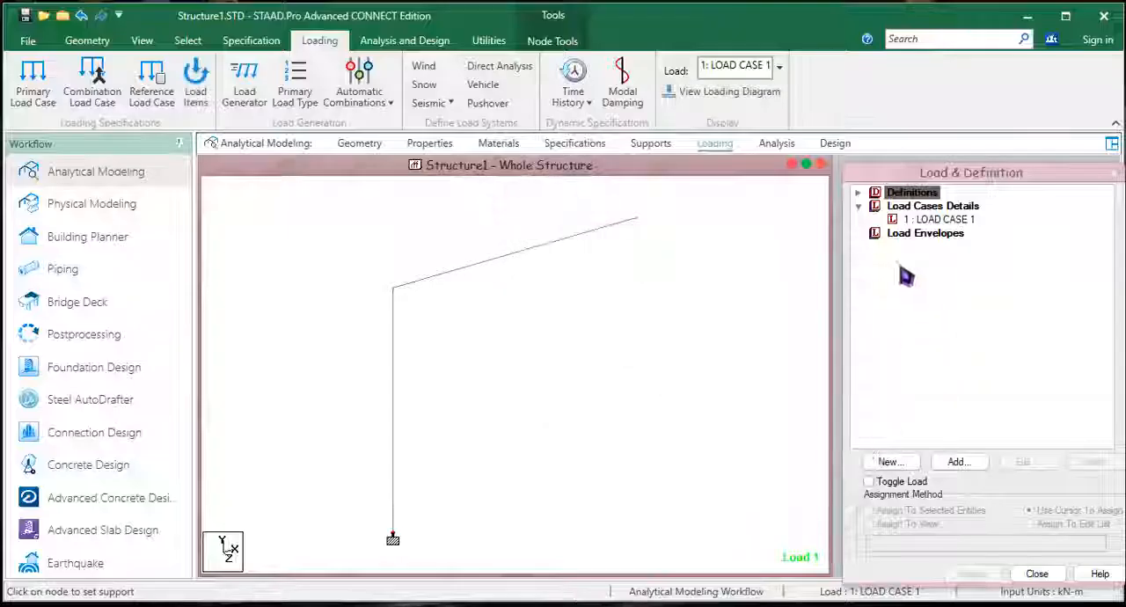
Step: Add a nodal load with Fy of -10 kN to LOAD CASE 1
left_click(937, 219)
left_click(959, 463)
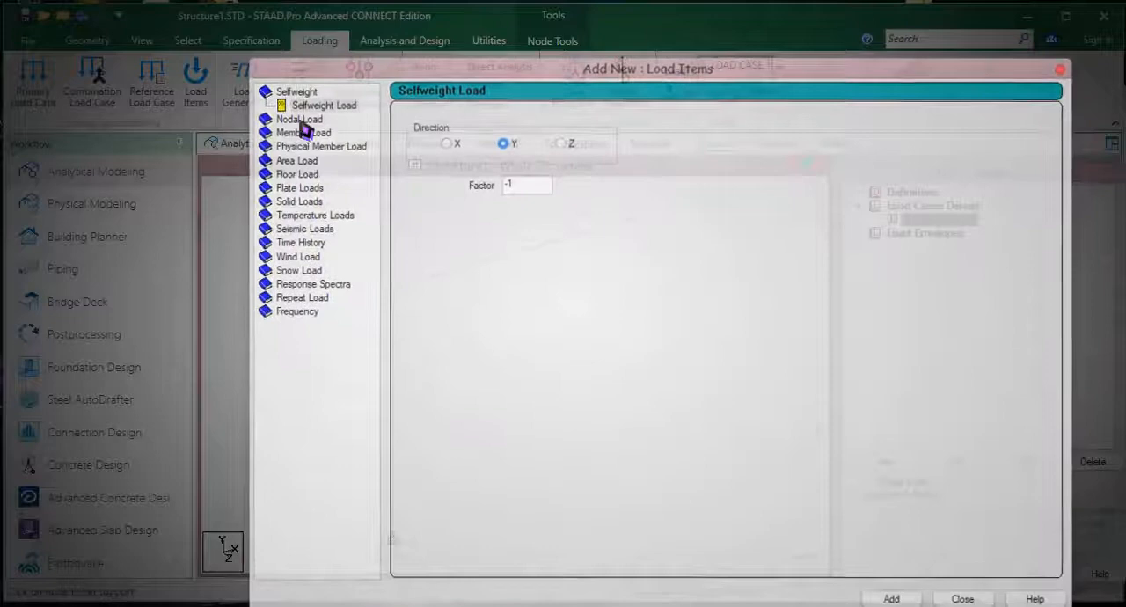
left_click(302, 118)
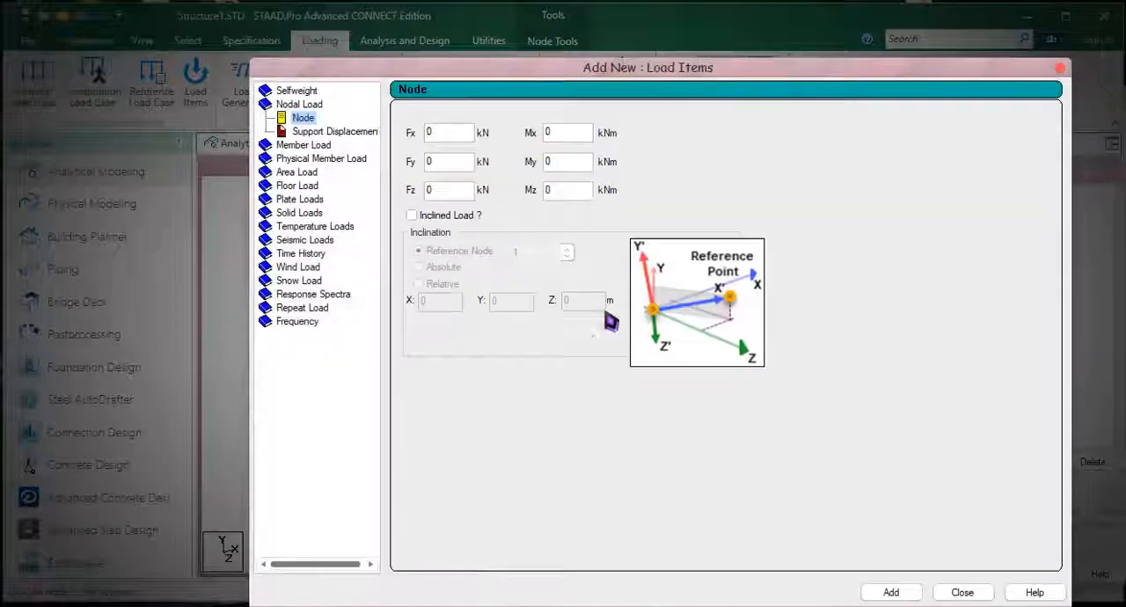
left_click(452, 162)
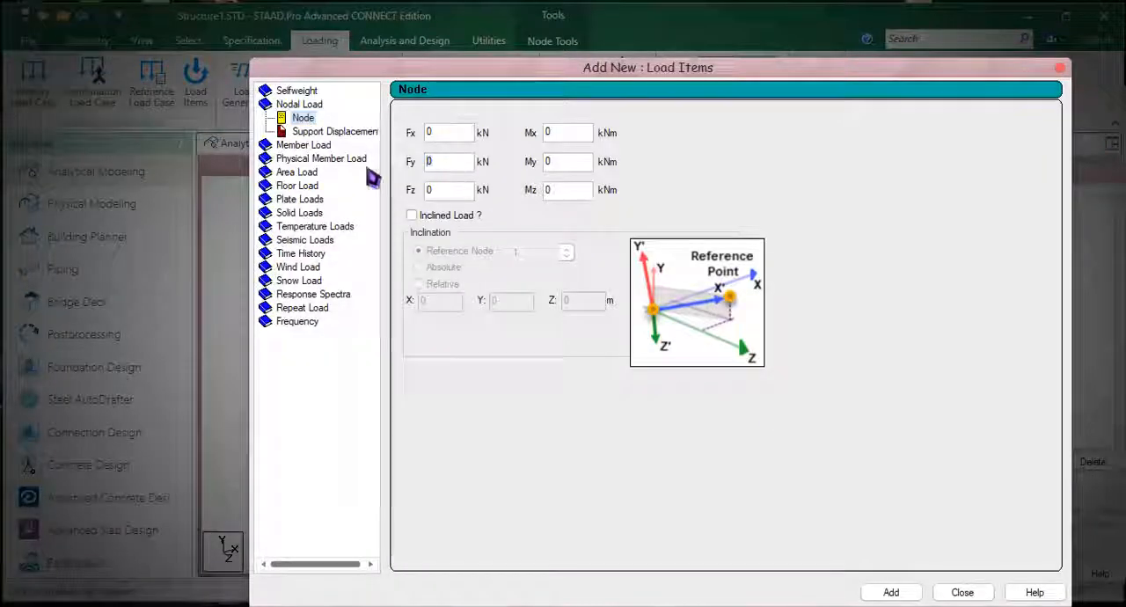
type("-1")
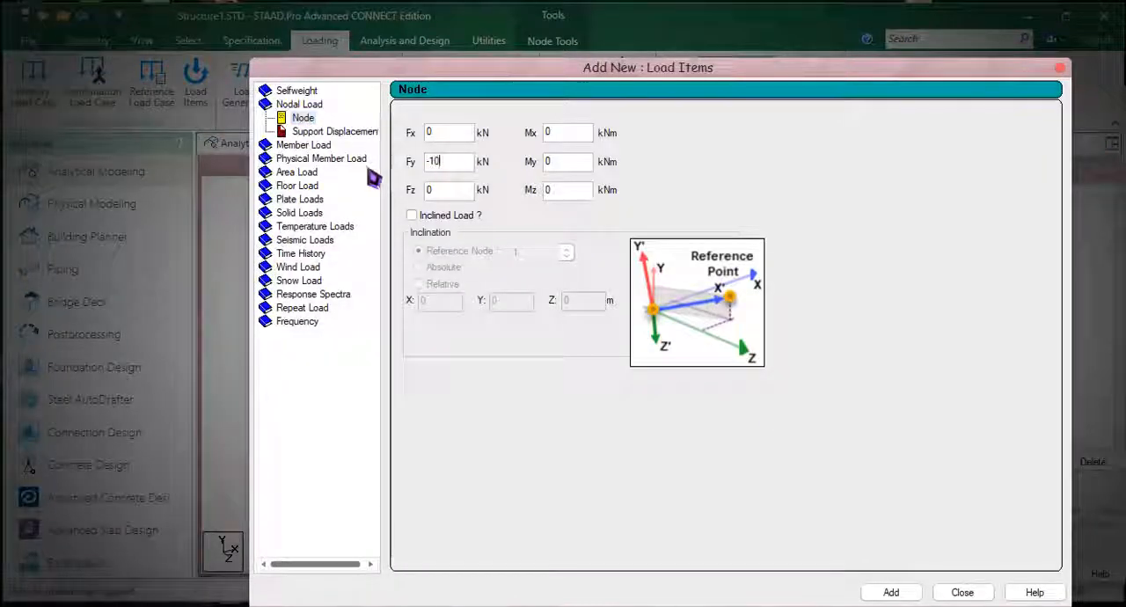
left_click(896, 593)
left_click(951, 594)
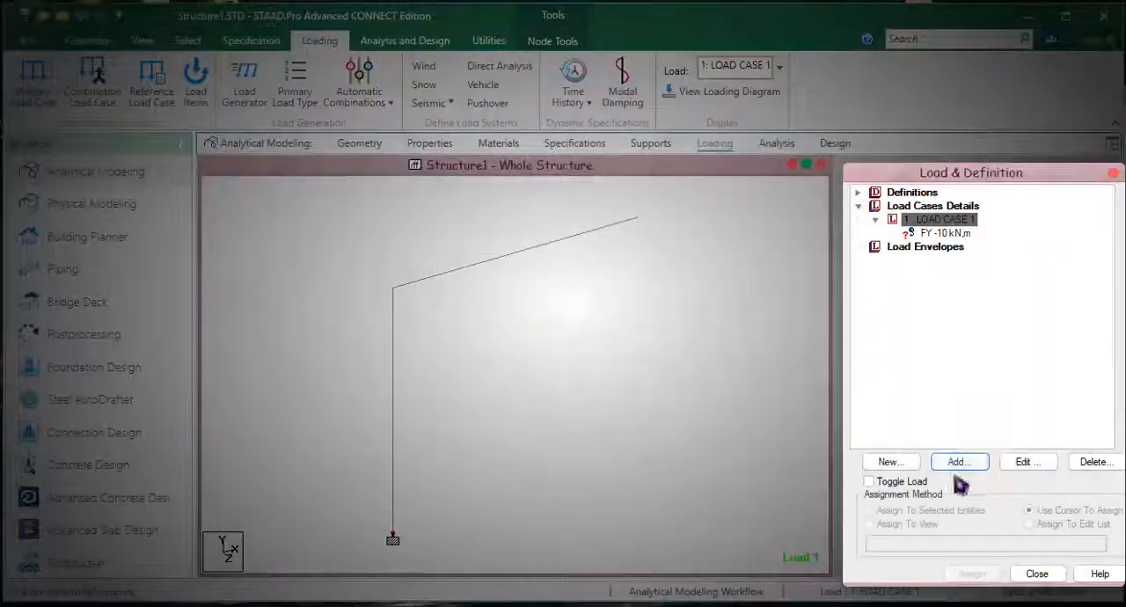
Step: Assign the Fy -10 kN nodal load to the free end node of the beam
left_click(940, 233)
left_click(984, 578)
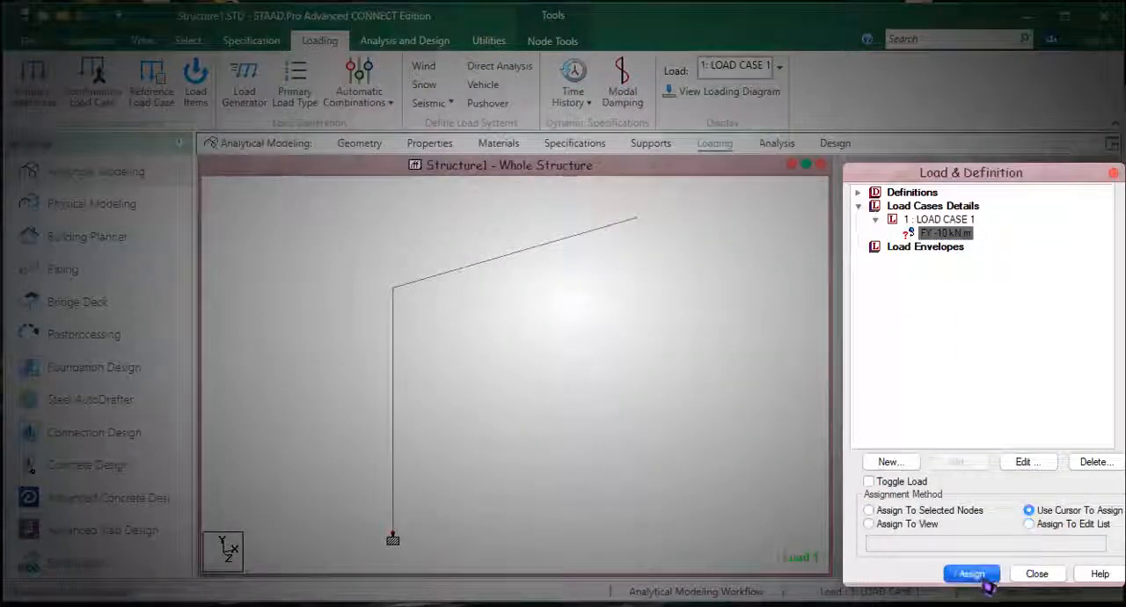
left_click(635, 217)
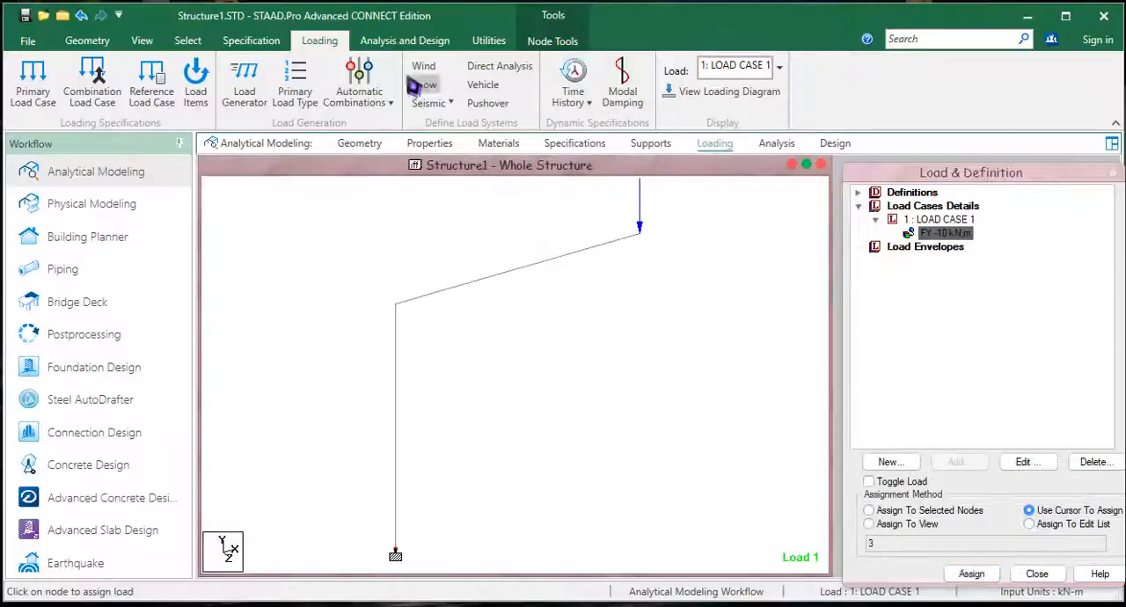
Step: Add a Perform Analysis command to the structure's analysis commands
left_click(405, 41)
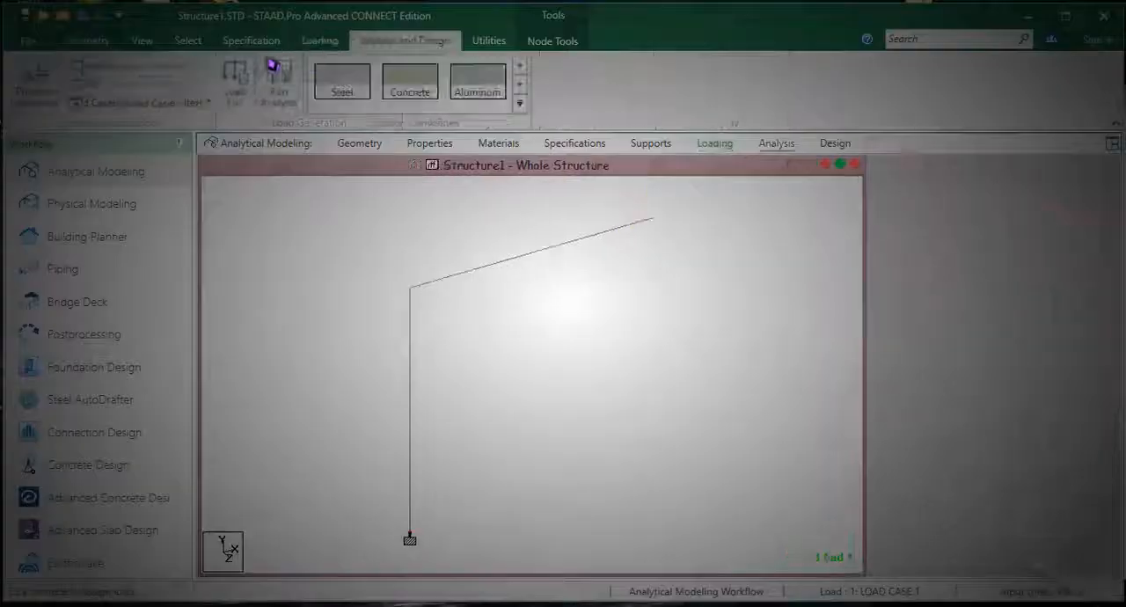
left_click(39, 84)
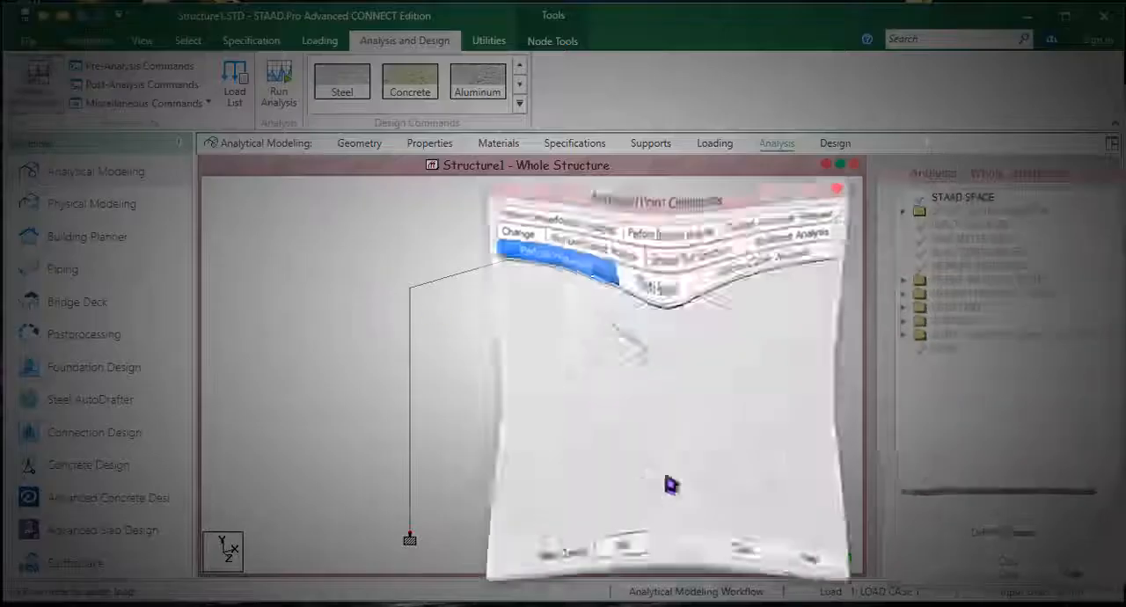
left_click(615, 564)
left_click(752, 566)
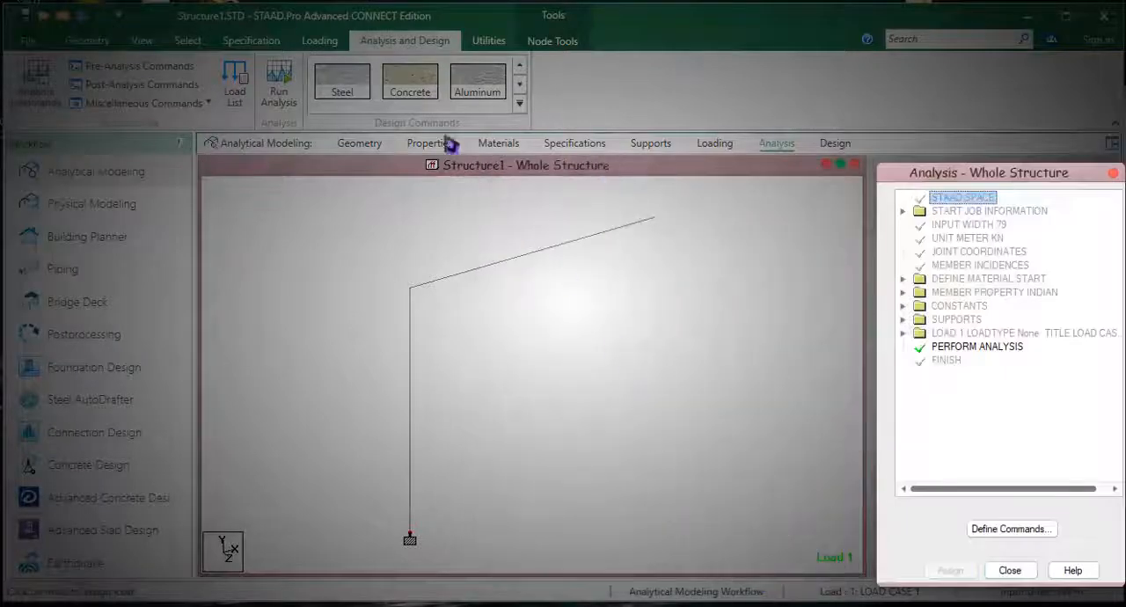
Step: Save the structure, run the analysis, and stay in modeling mode when it completes
left_click(292, 100)
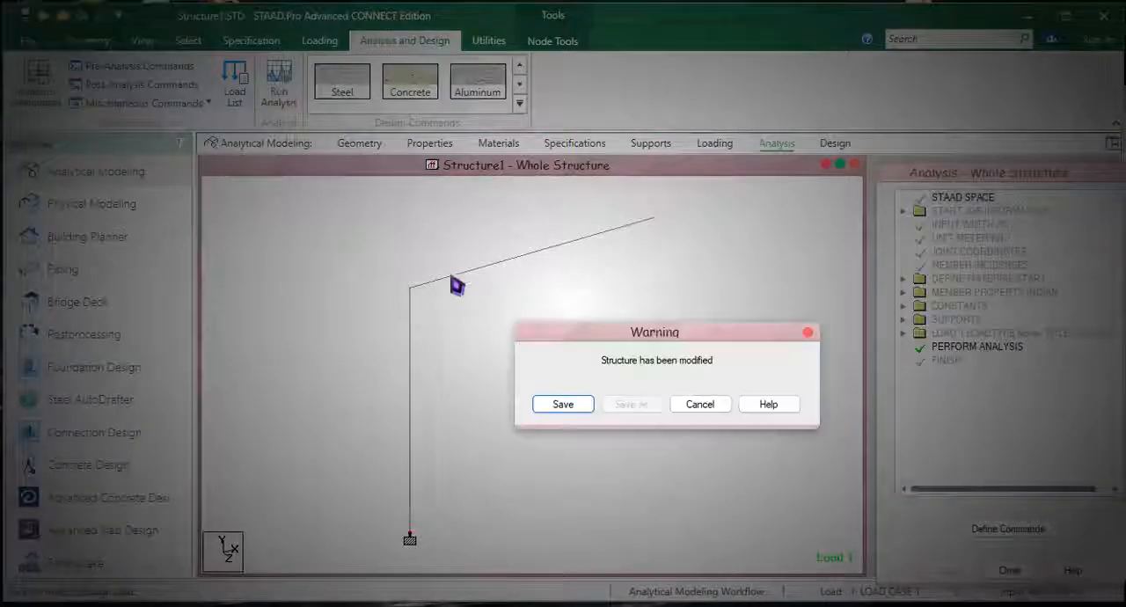
left_click(561, 406)
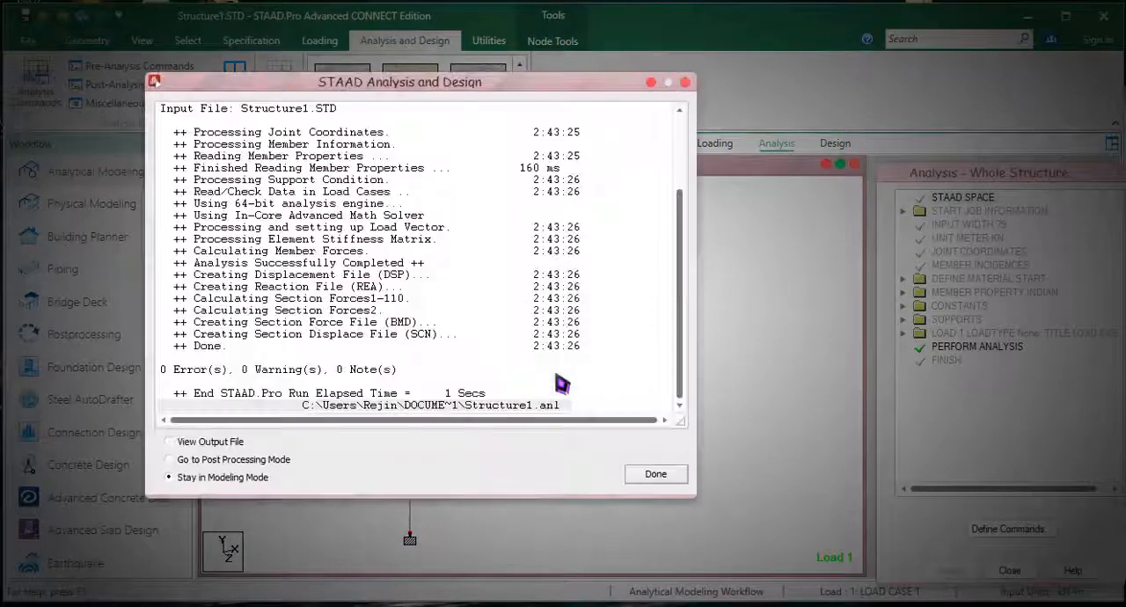
left_click(651, 478)
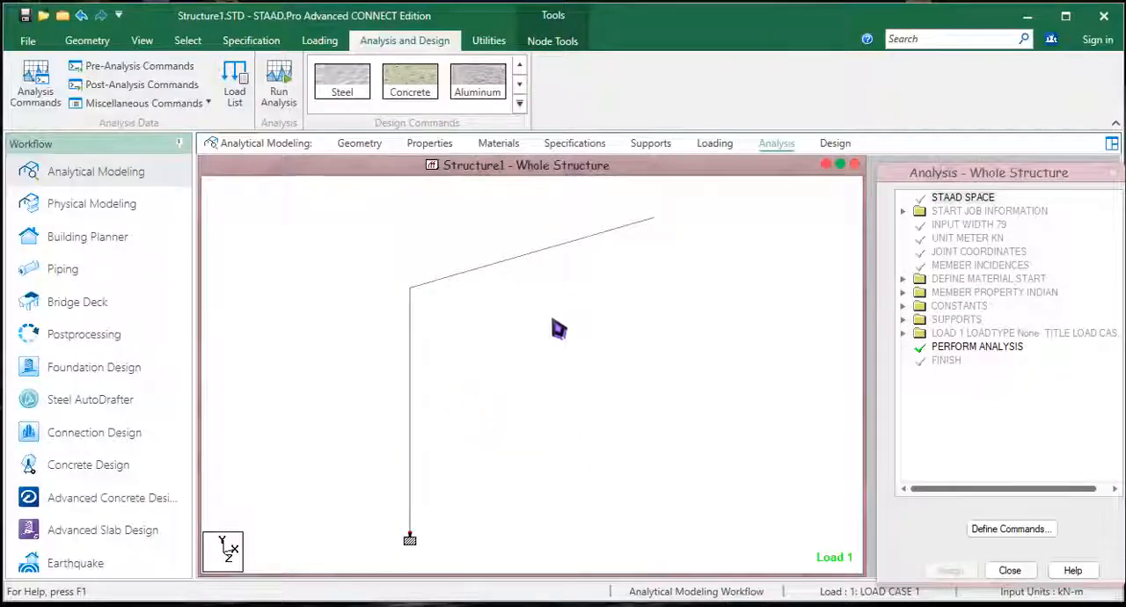
Step: Switch to the Connection Design workflow and set LOAD CASE 1 as the design load envelope
left_click(109, 445)
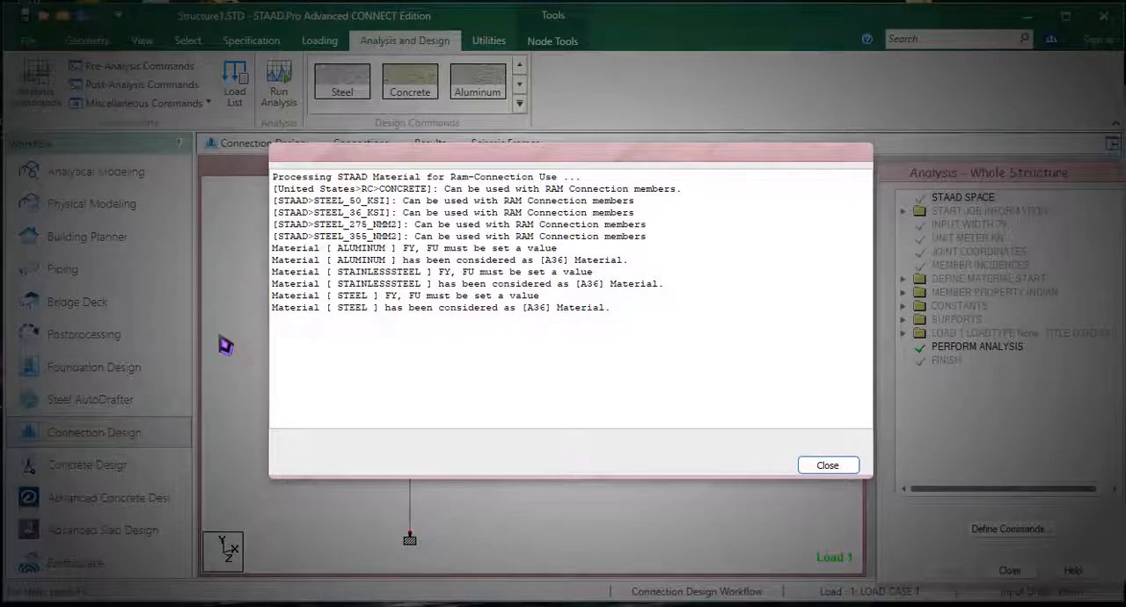
left_click(830, 466)
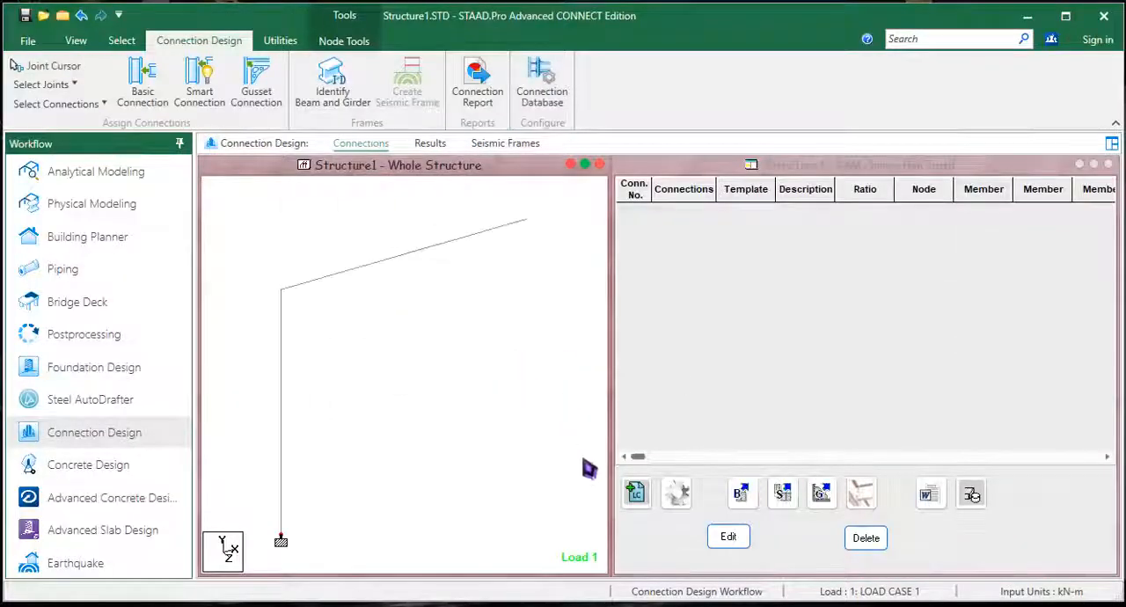
left_click(635, 493)
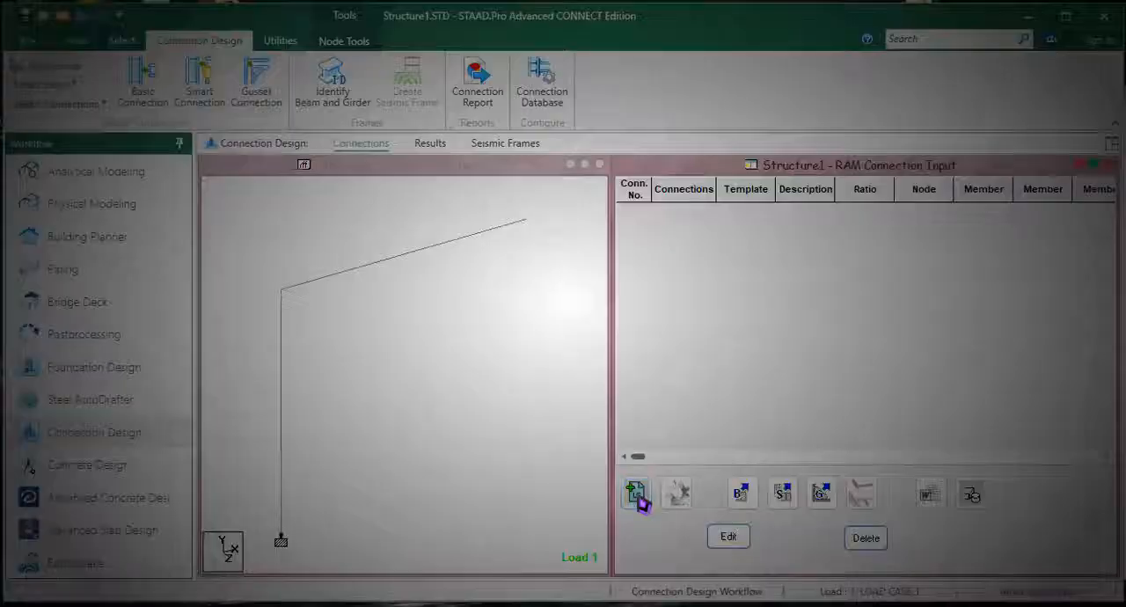
left_click(607, 344)
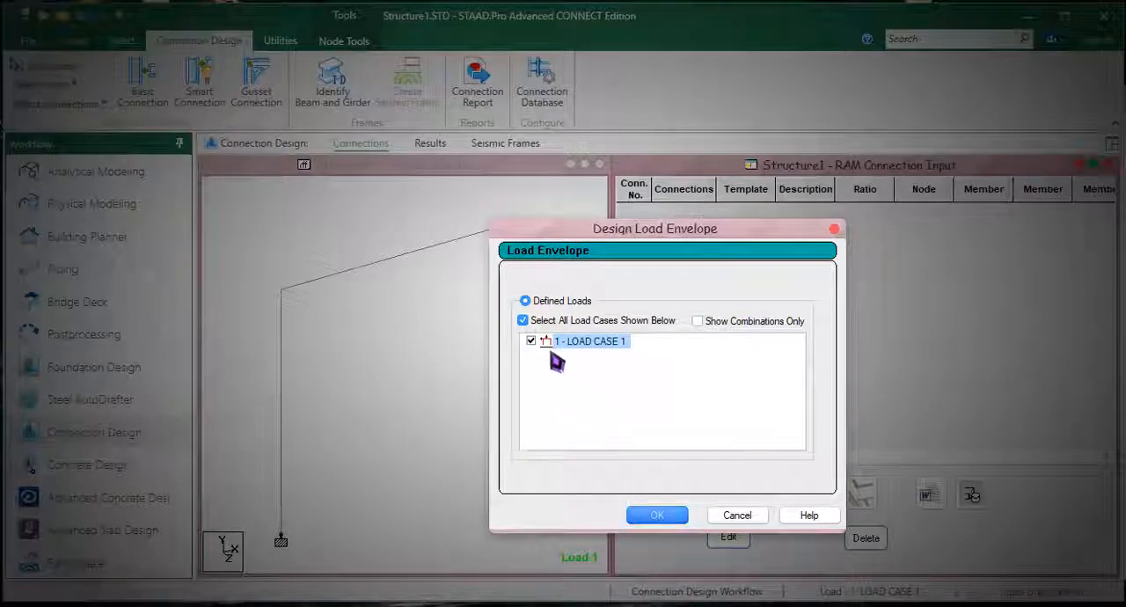
left_click(648, 517)
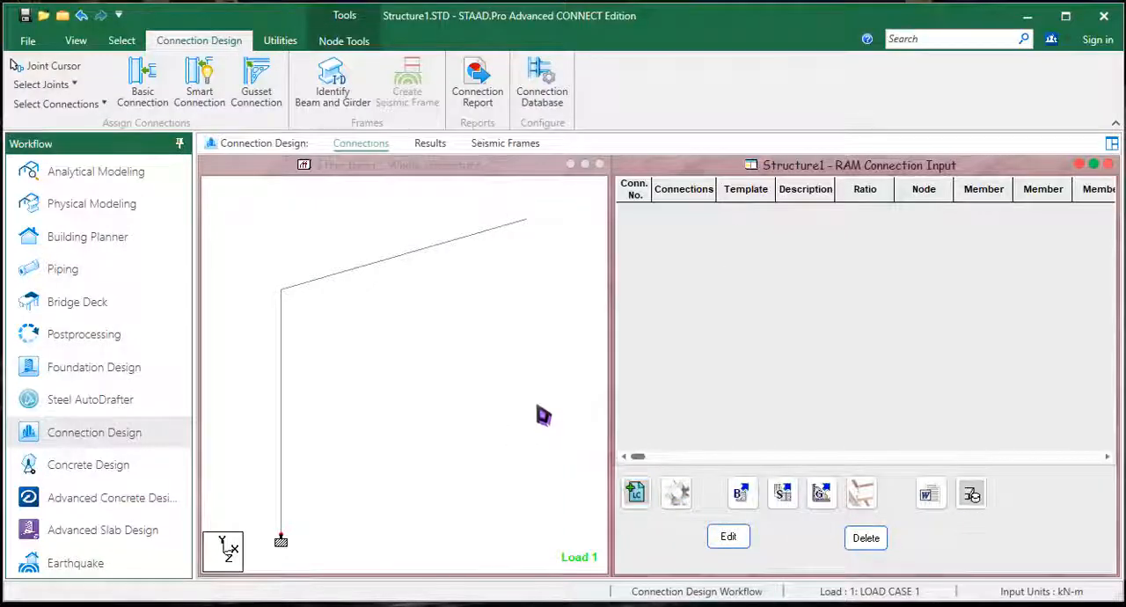
Step: Activate the node selection cursor and select the node where the beam meets the column
middle_click_drag(541, 416, 533, 450)
left_click(476, 402)
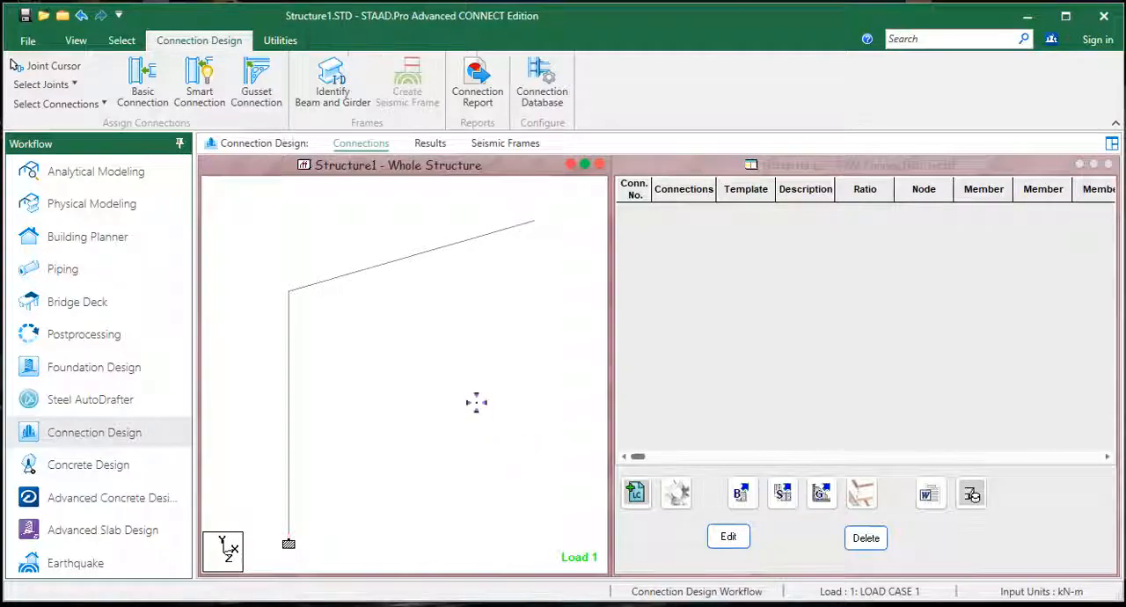
right_click(328, 228)
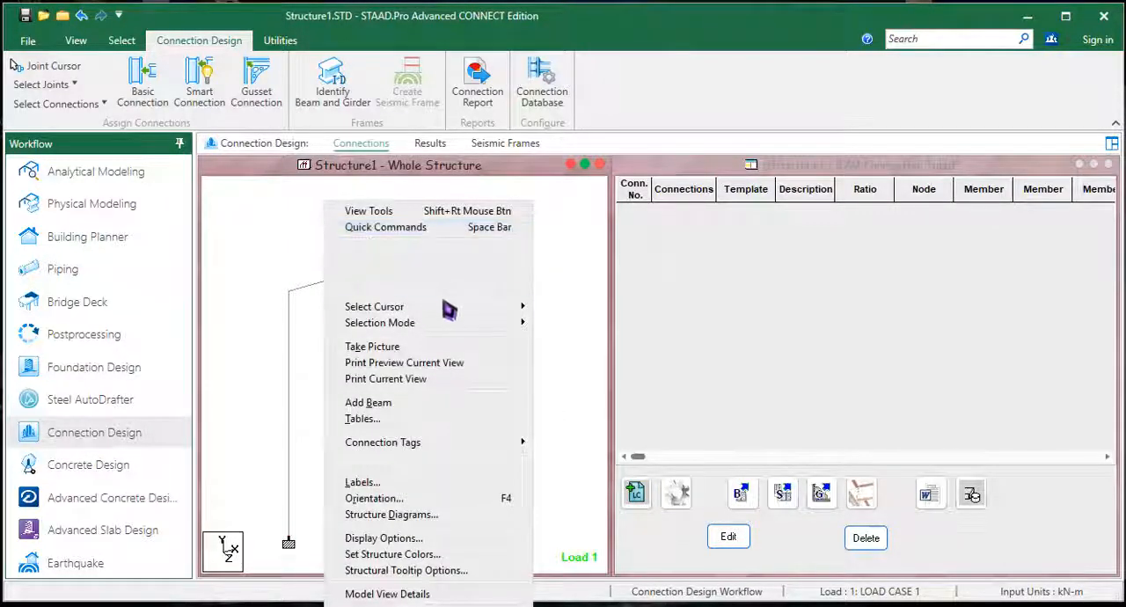
mouse_move(523, 307)
left_click(559, 315)
left_click(288, 291)
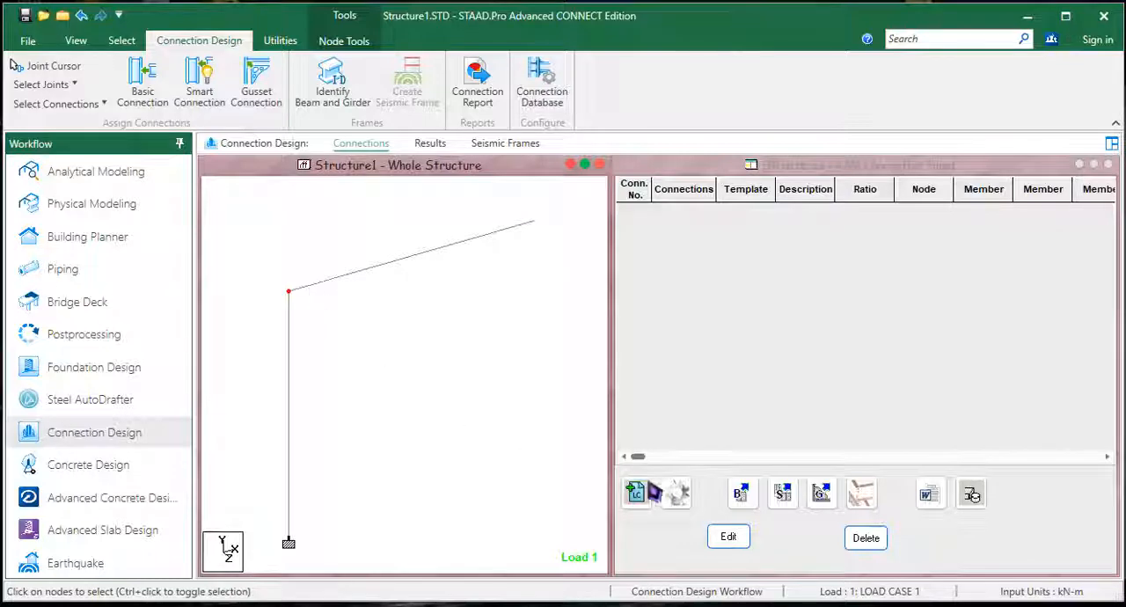
Step: Assign a basic connection of type Seating Angle BCF to the selected node, using all its available templates
left_click(744, 494)
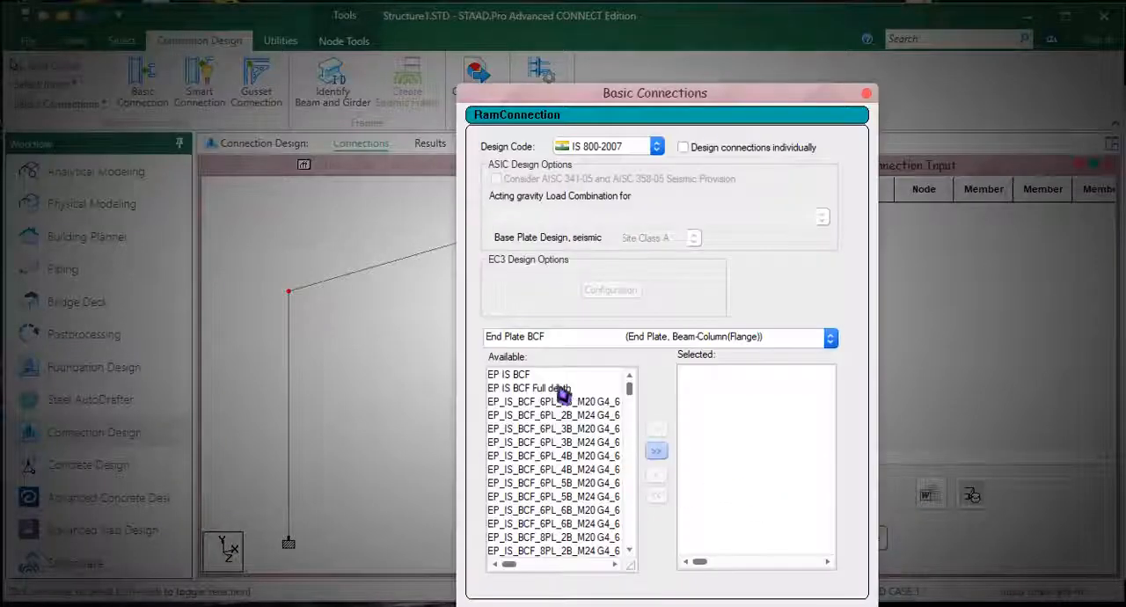
left_click(514, 341)
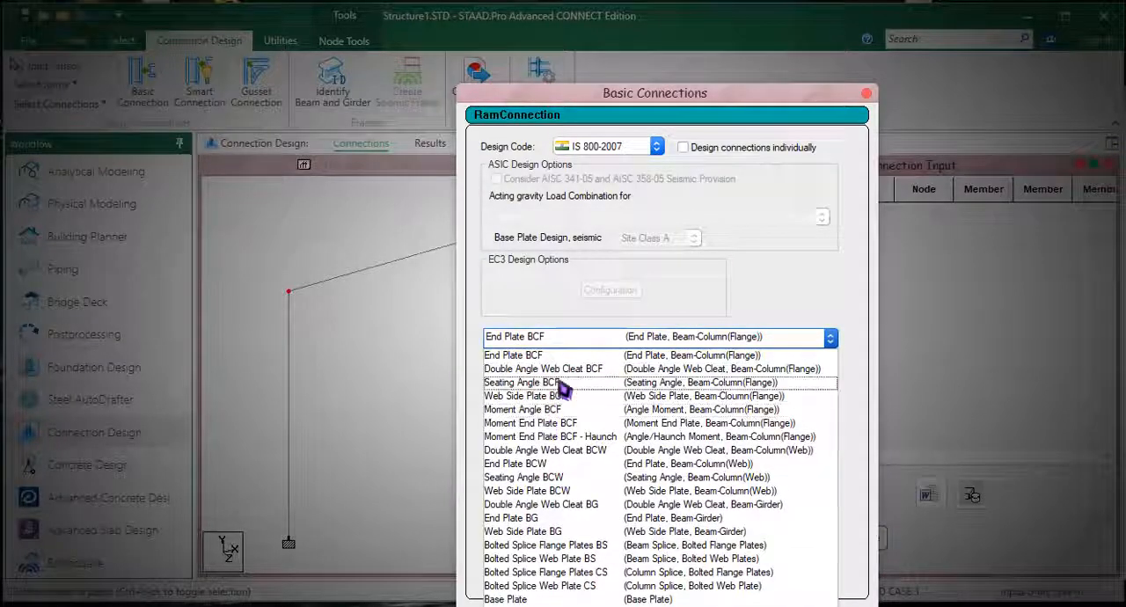
left_click(559, 383)
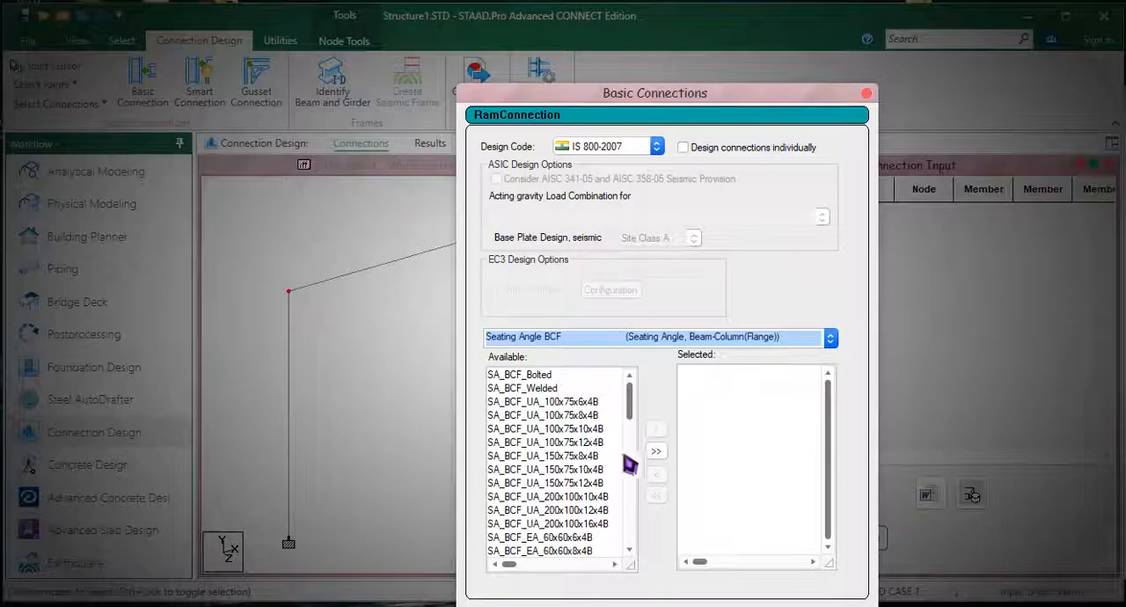
left_click(656, 450)
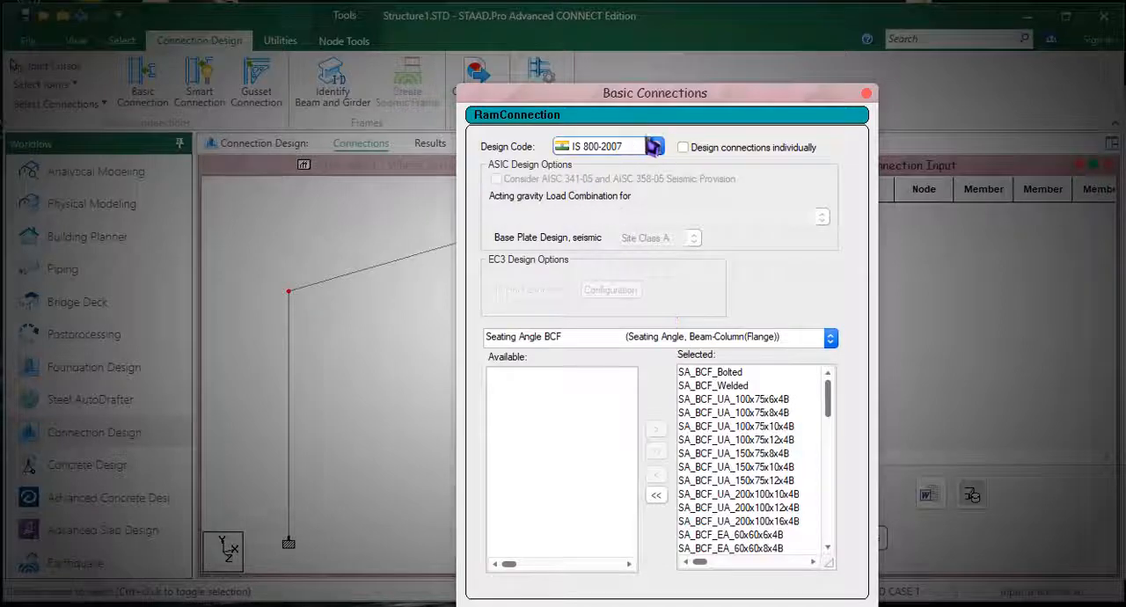
left_click_drag(755, 105, 747, 56)
left_click(682, 556)
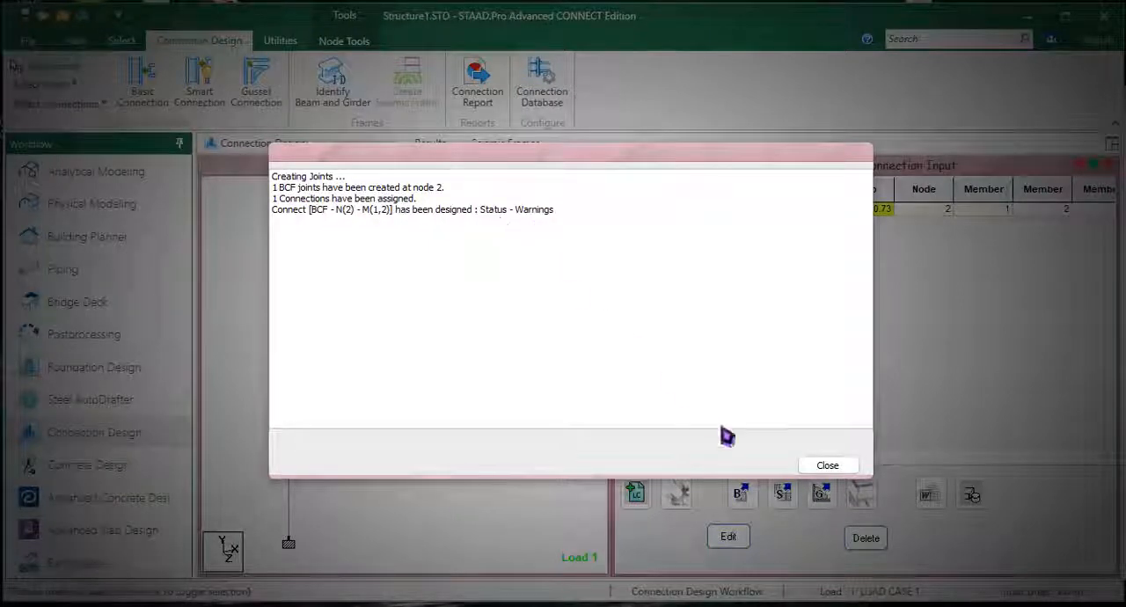
left_click(831, 467)
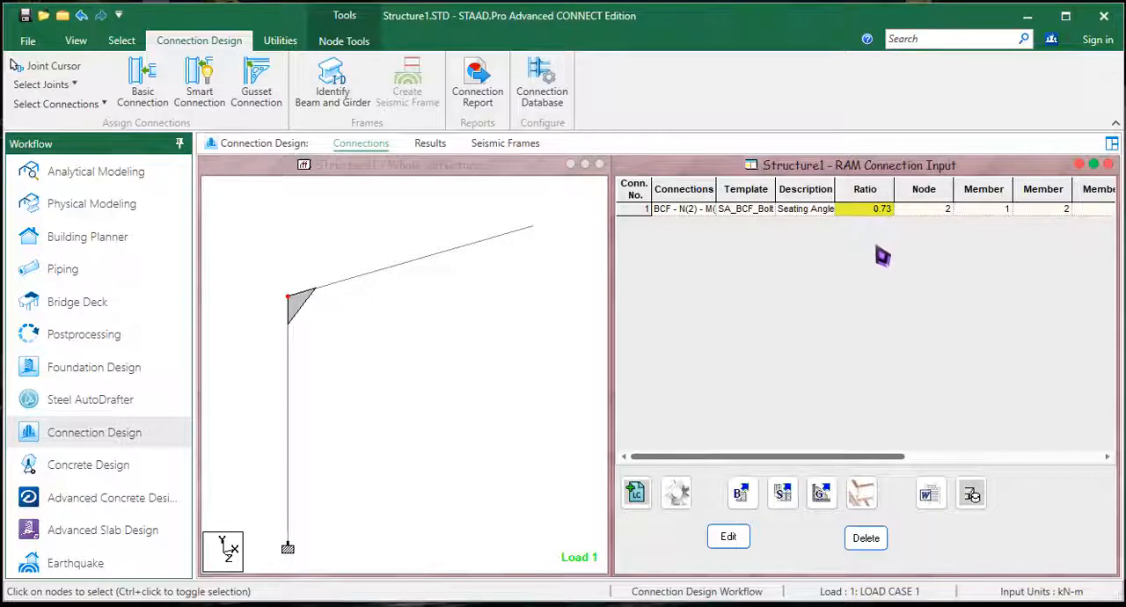
Step: Export the combined RAM connection report for the seating angle connection and review its design report in the results
left_click(318, 255)
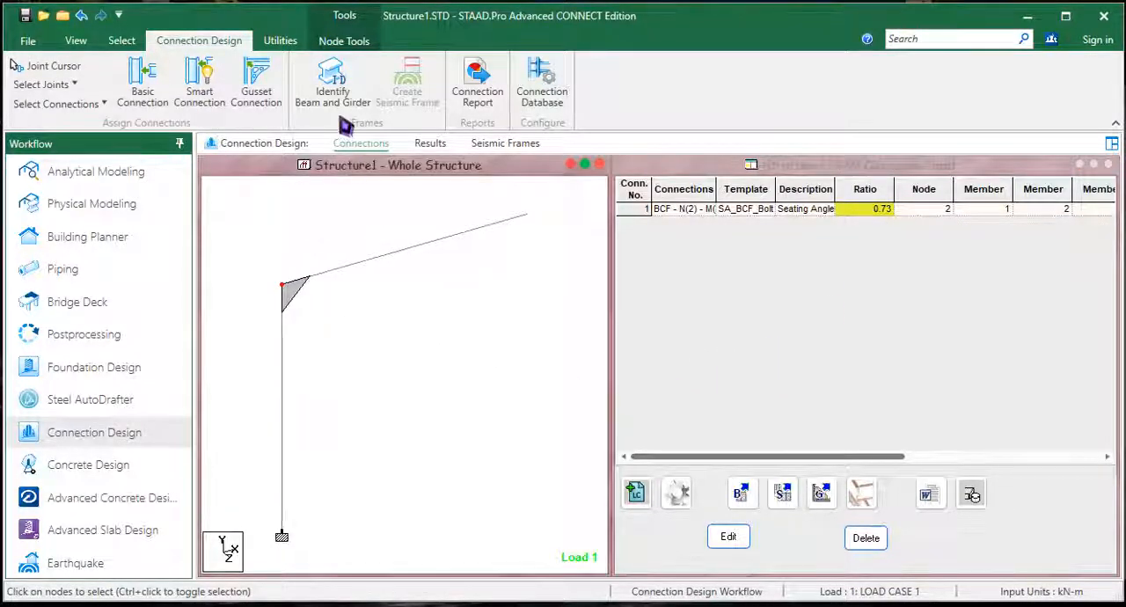
left_click(478, 95)
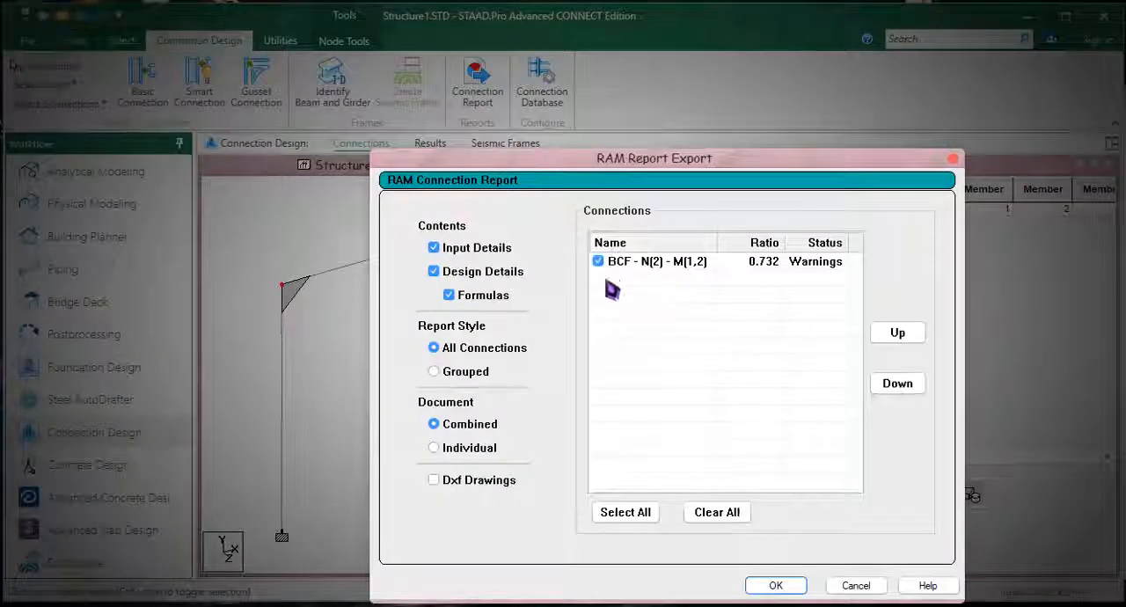
left_click(765, 588)
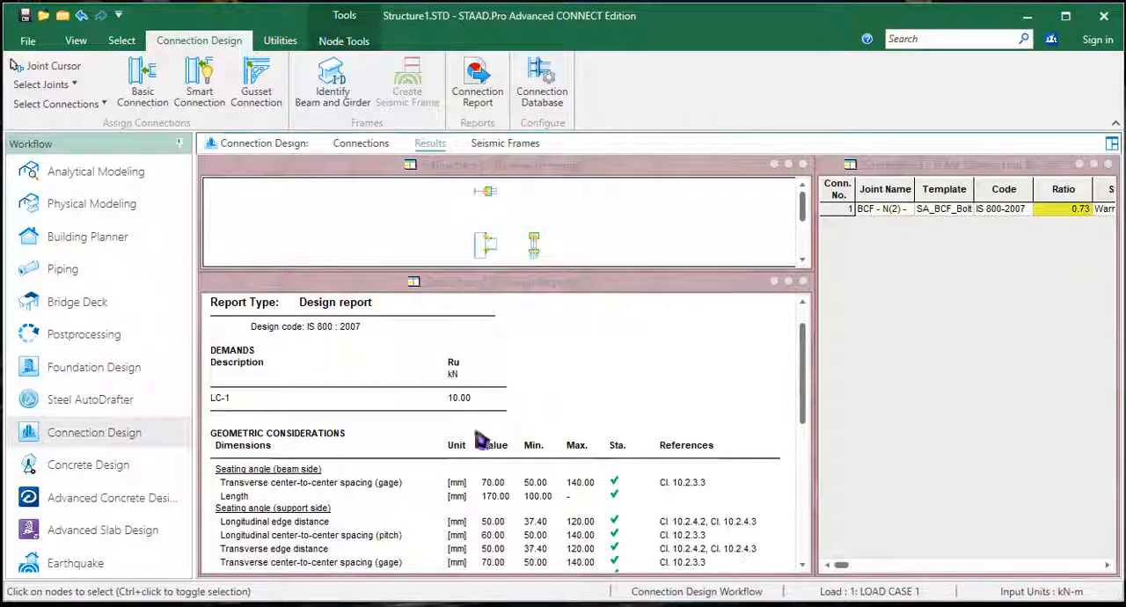
scroll(480, 442, "down", 3)
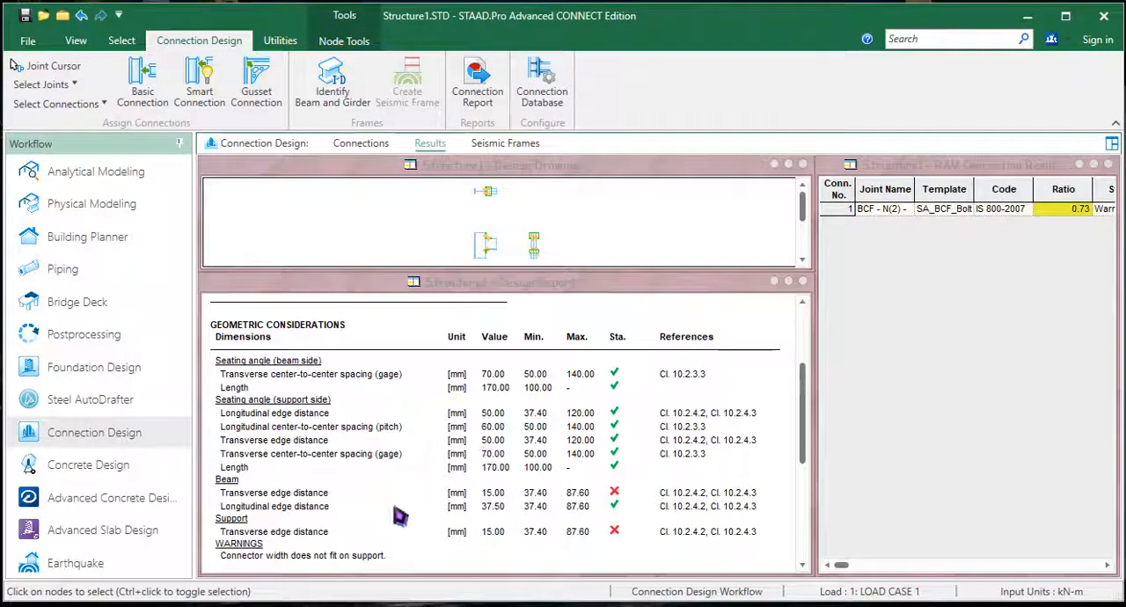
left_click_drag(802, 426, 802, 370)
Step: Examine the elevation and side views of the seating angle connection in the design drawing
left_click(527, 242)
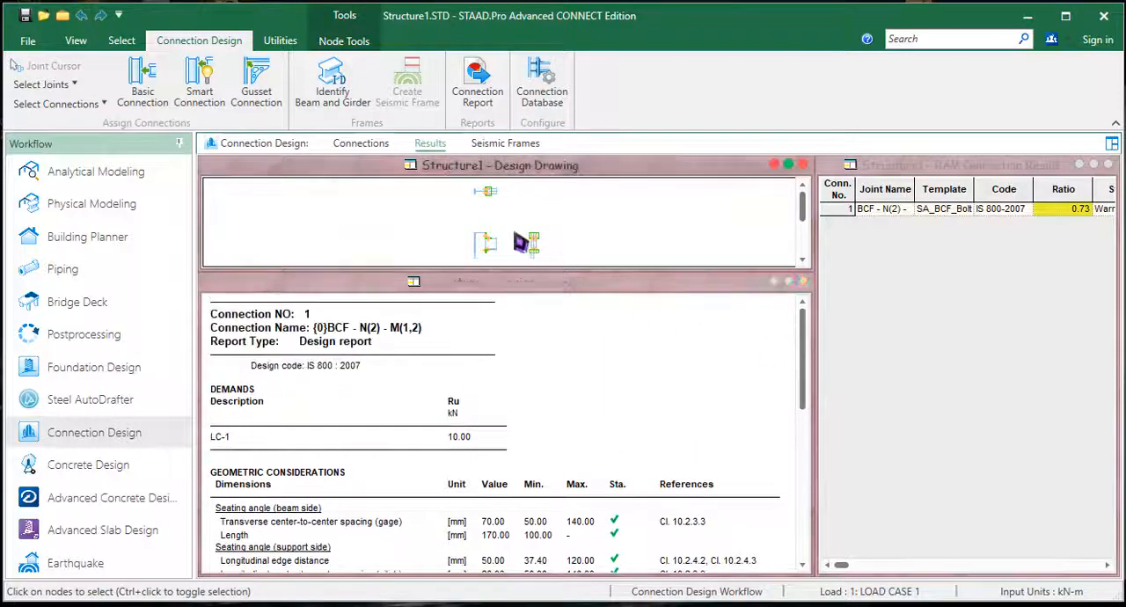
scroll(516, 234, "up", 5)
middle_click_drag(539, 225, 520, 151)
middle_click_drag(606, 210, 561, 156)
scroll(638, 205, "up", 1)
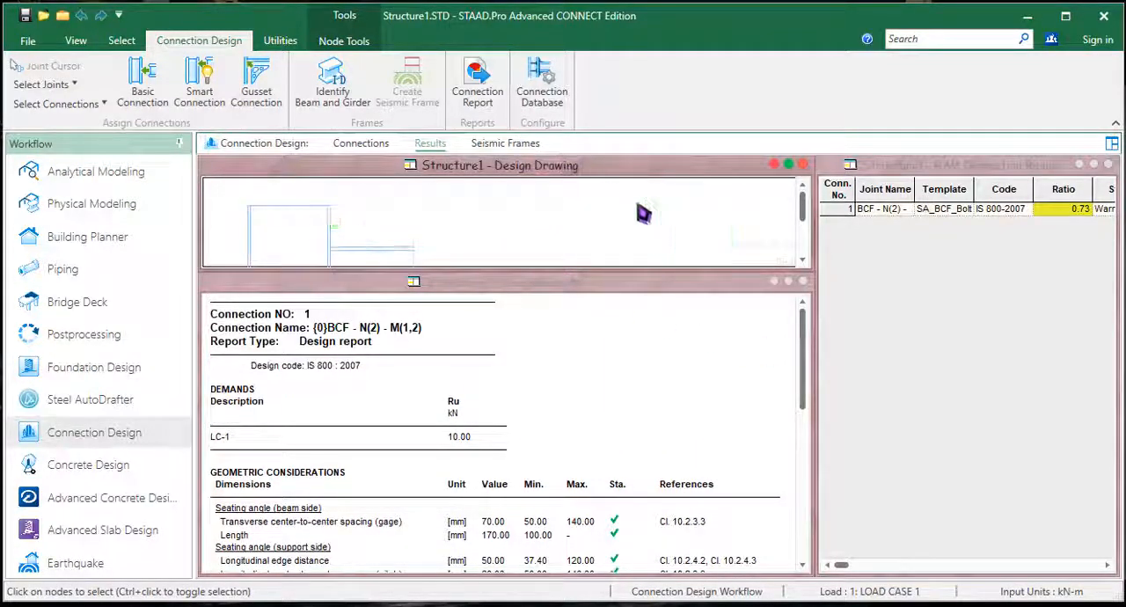
mouse_move(644, 214)
middle_mouse_down()
mouse_move(618, 219)
mouse_move(672, 187)
middle_mouse_up()
scroll(603, 226, "down", 2)
middle_click_drag(548, 234, 554, 208)
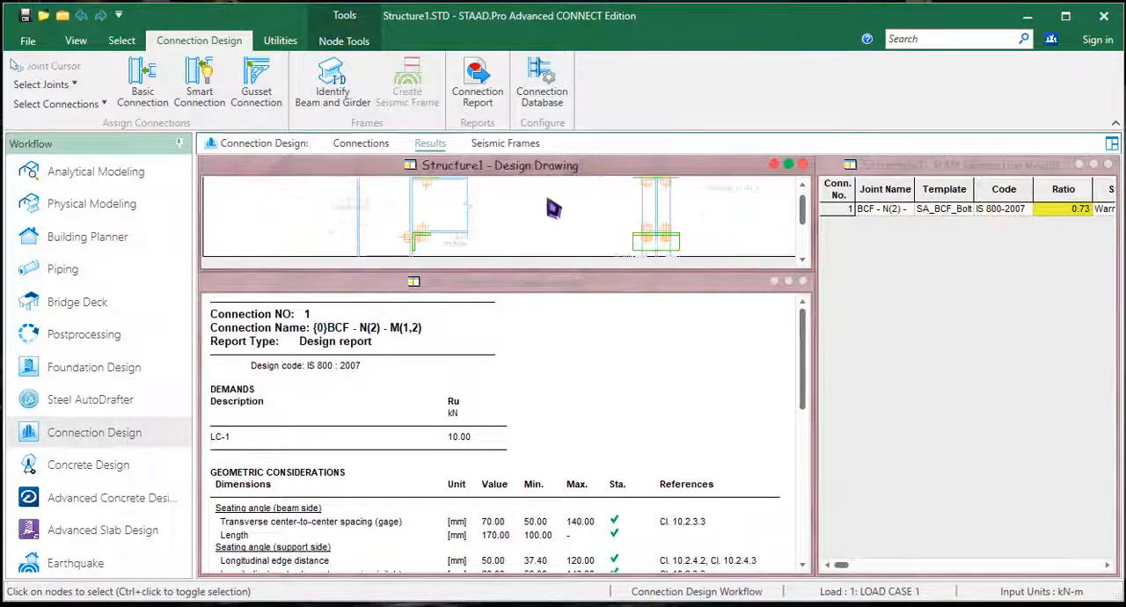
scroll(547, 209, "down", 2)
middle_click_drag(476, 219, 477, 243)
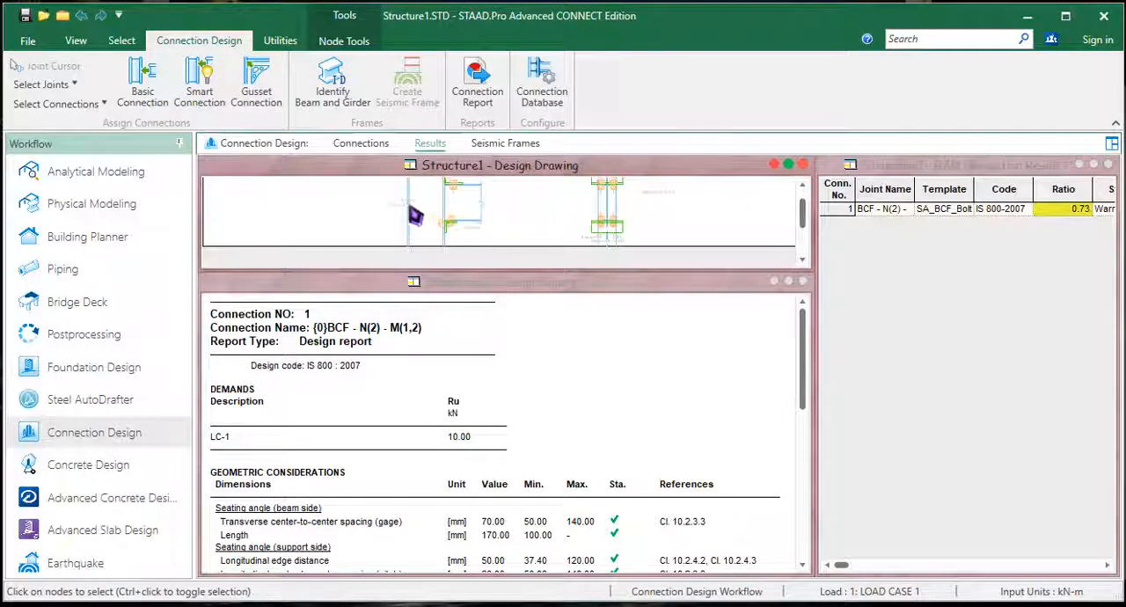
scroll(412, 213, "up", 3)
scroll(707, 195, "down", 2)
Step: Maximize the design drawing and inspect the bolts, seating angles and annotations in its plan and elevation views
left_click(789, 166)
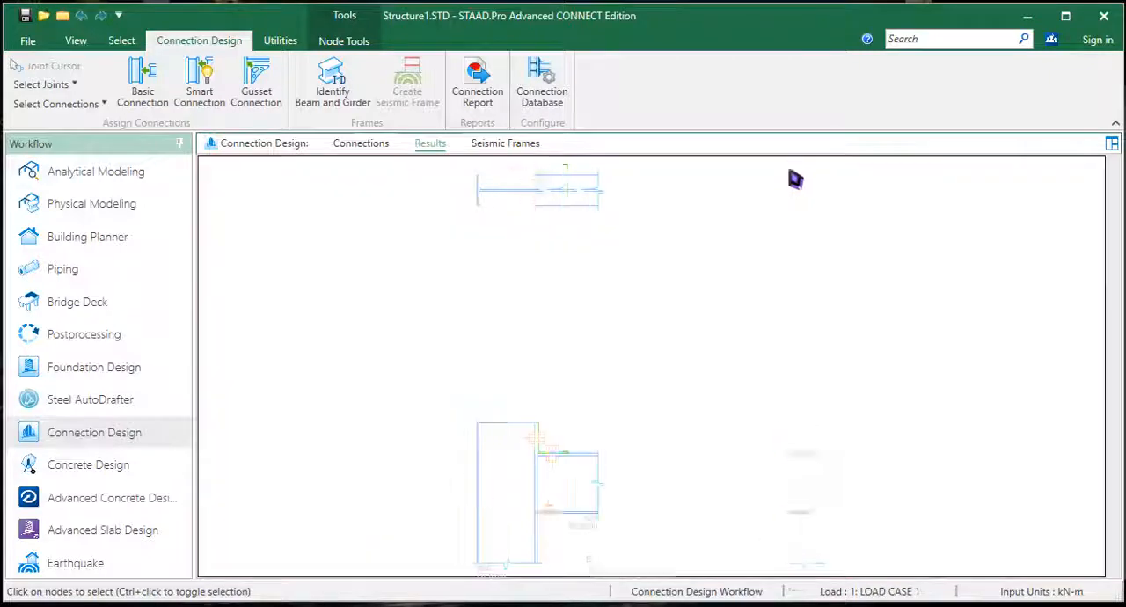
scroll(566, 340, "up", 3)
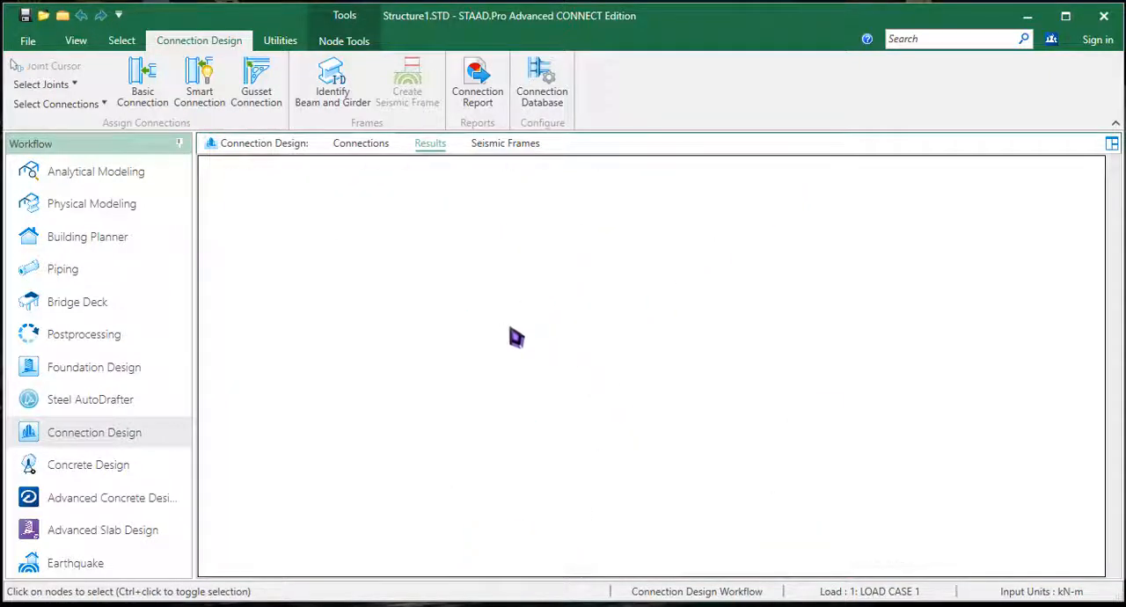
scroll(519, 341, "down", 4)
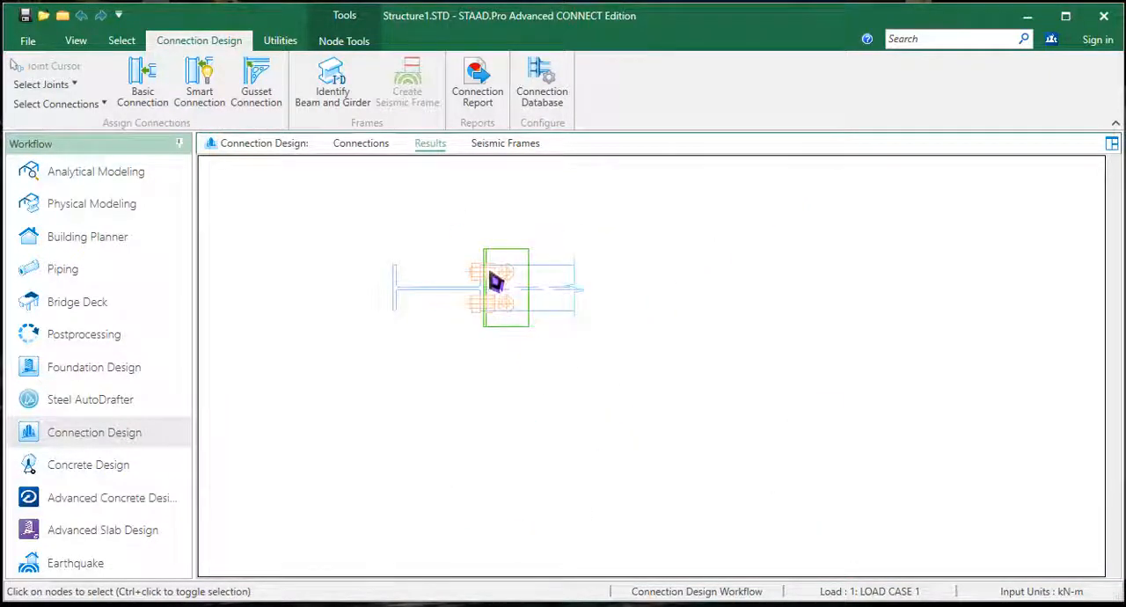
scroll(501, 291, "down", 2)
scroll(563, 462, "up", 2)
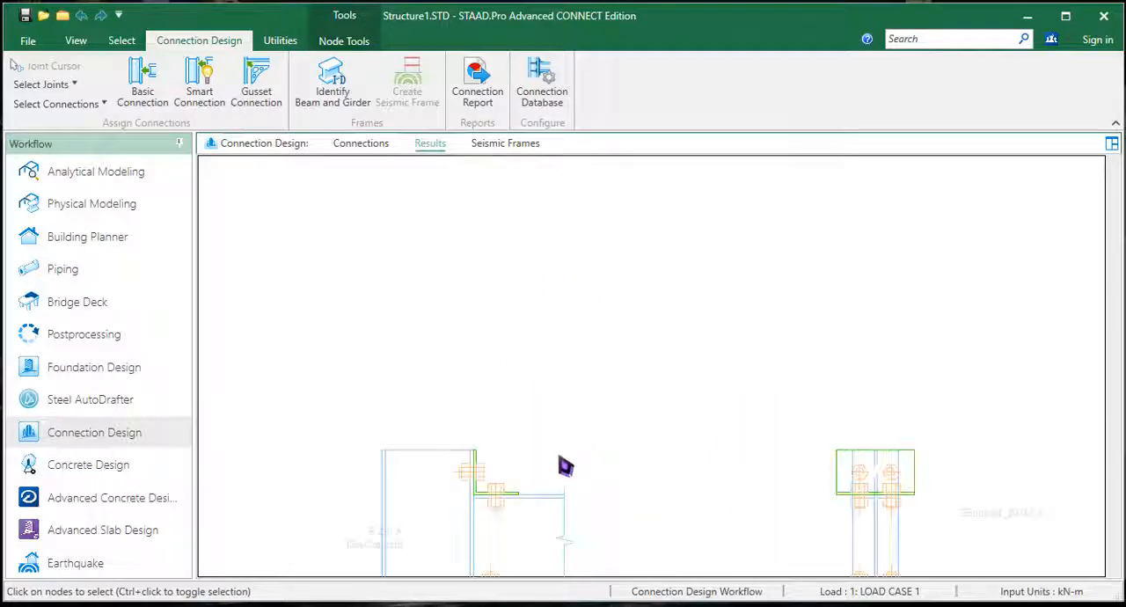
middle_click_drag(566, 466, 578, 393)
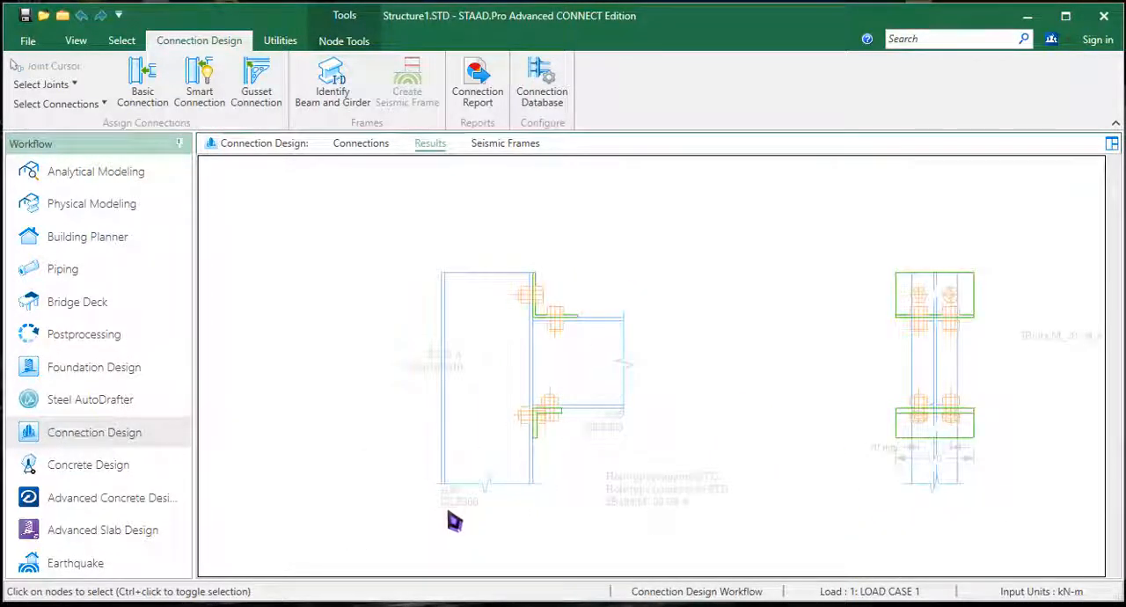
middle_click_drag(466, 400, 368, 366)
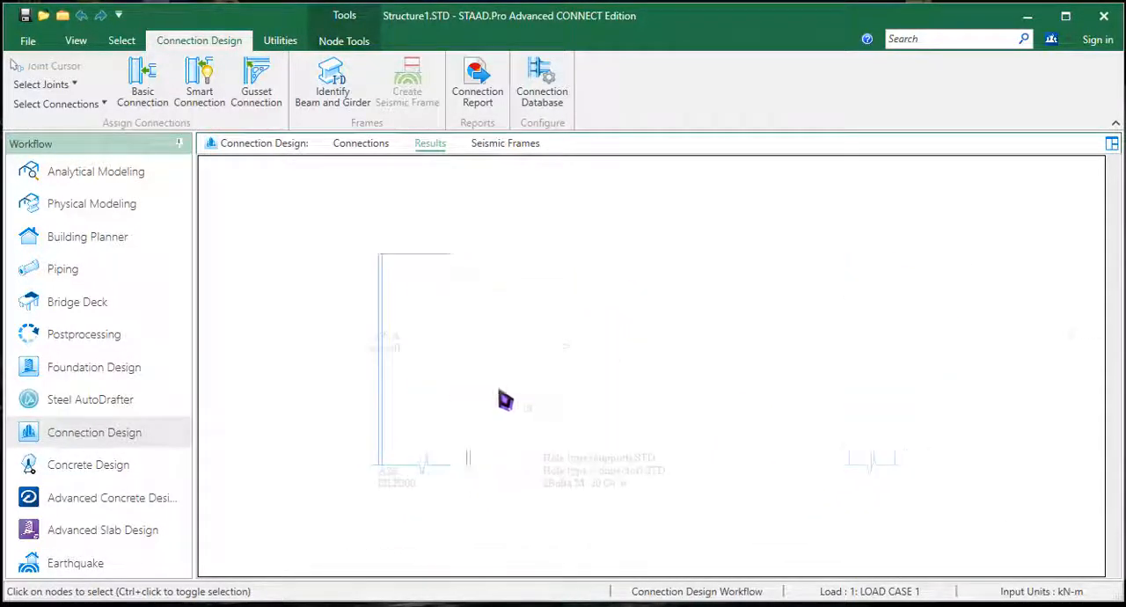
scroll(667, 385, "down", 3)
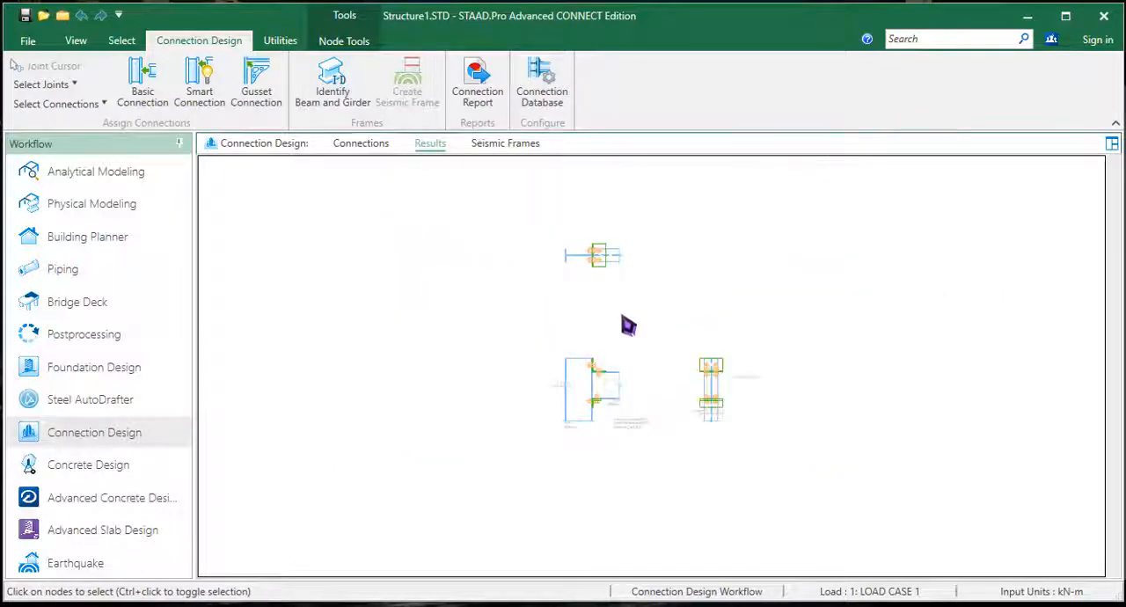
Step: Open the seating angle connection for editing and view its 3D model from an oblique angle
left_click(372, 145)
left_click(726, 538)
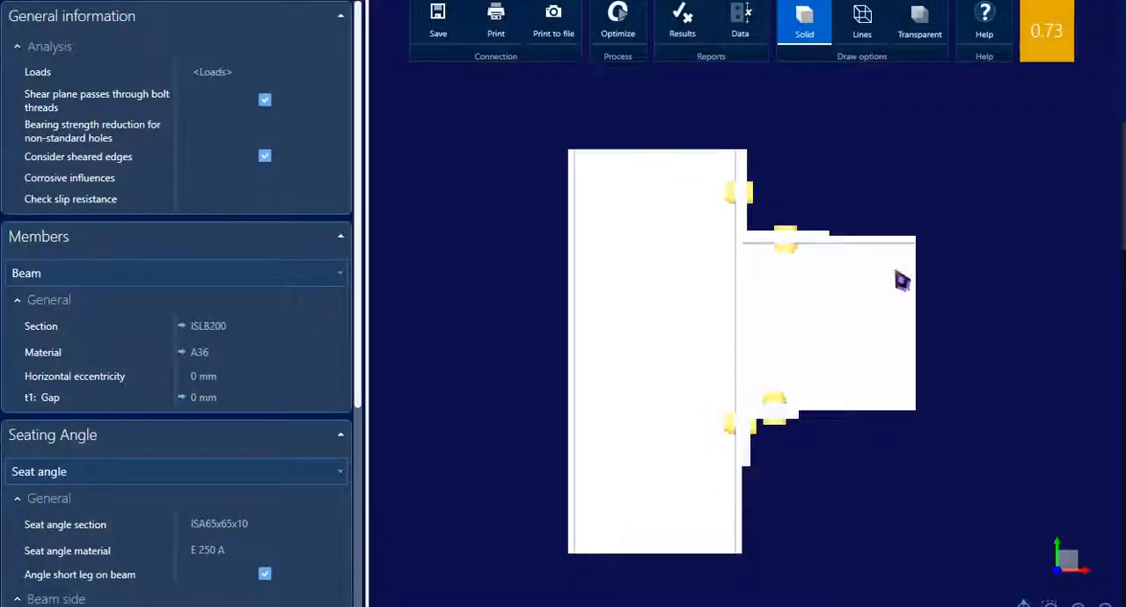
left_click_drag(788, 204, 533, 178)
middle_click_drag(605, 229, 769, 272)
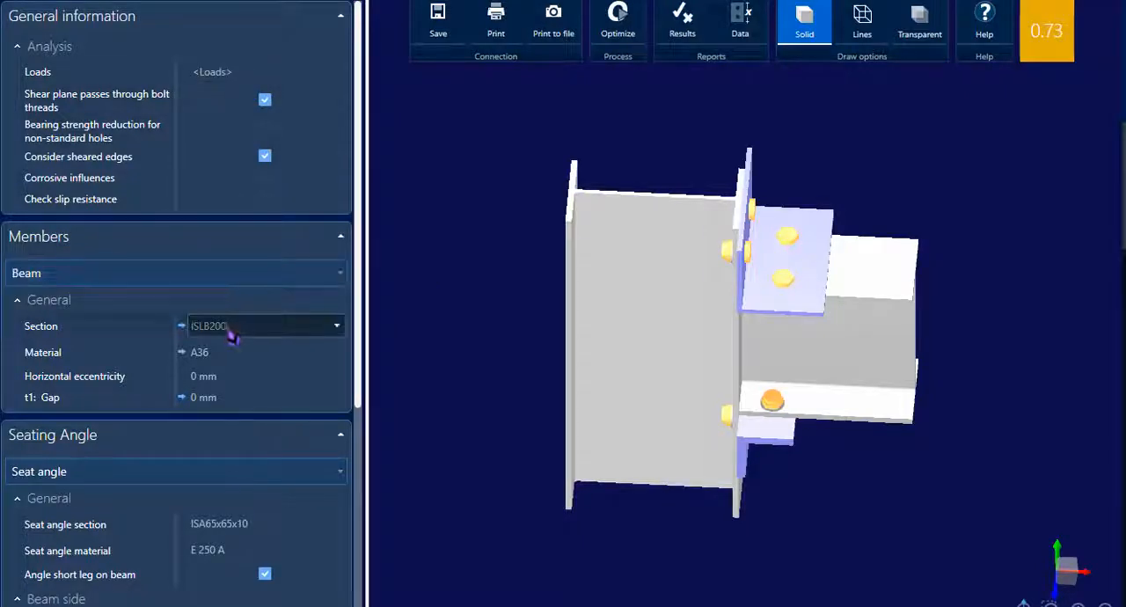
Step: Set the beam member's material to Class_4.6 from the India group's SteelAnchors
left_click(242, 353)
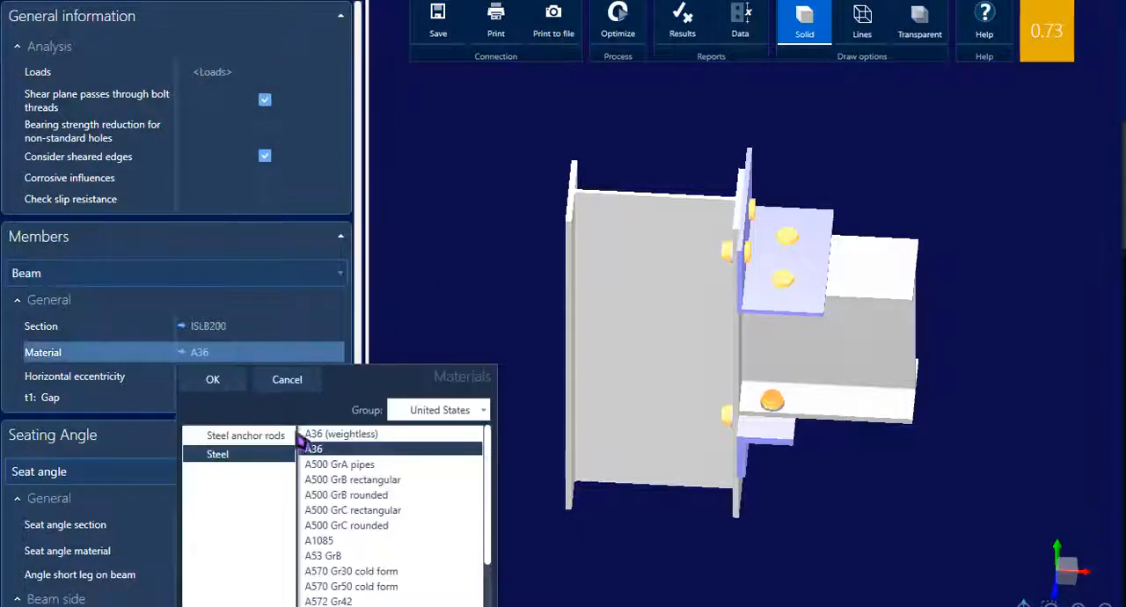
left_click(444, 412)
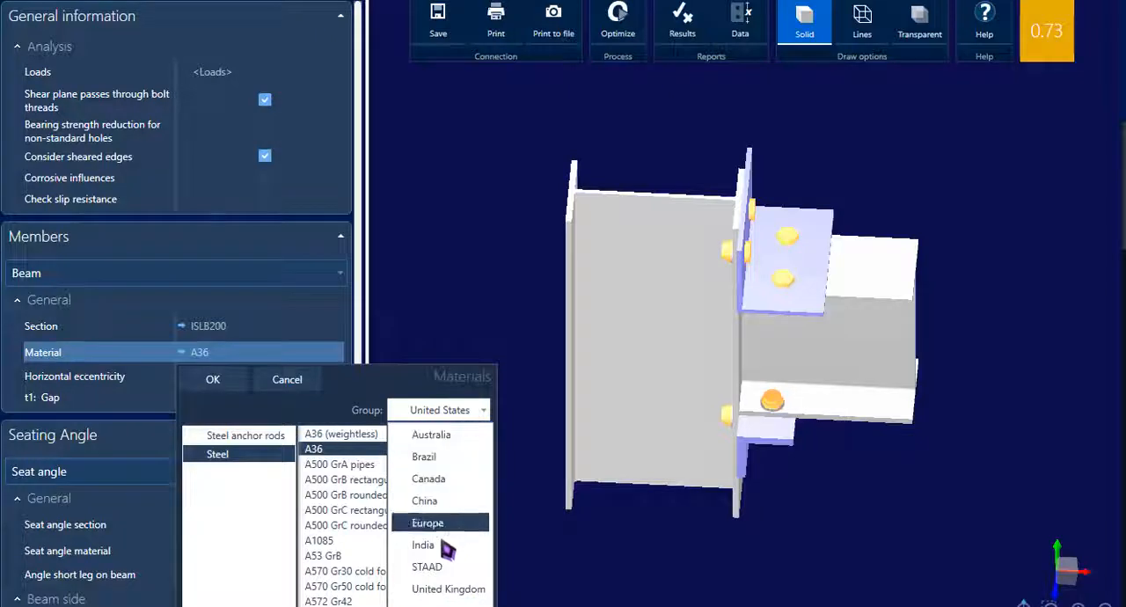
left_click(431, 545)
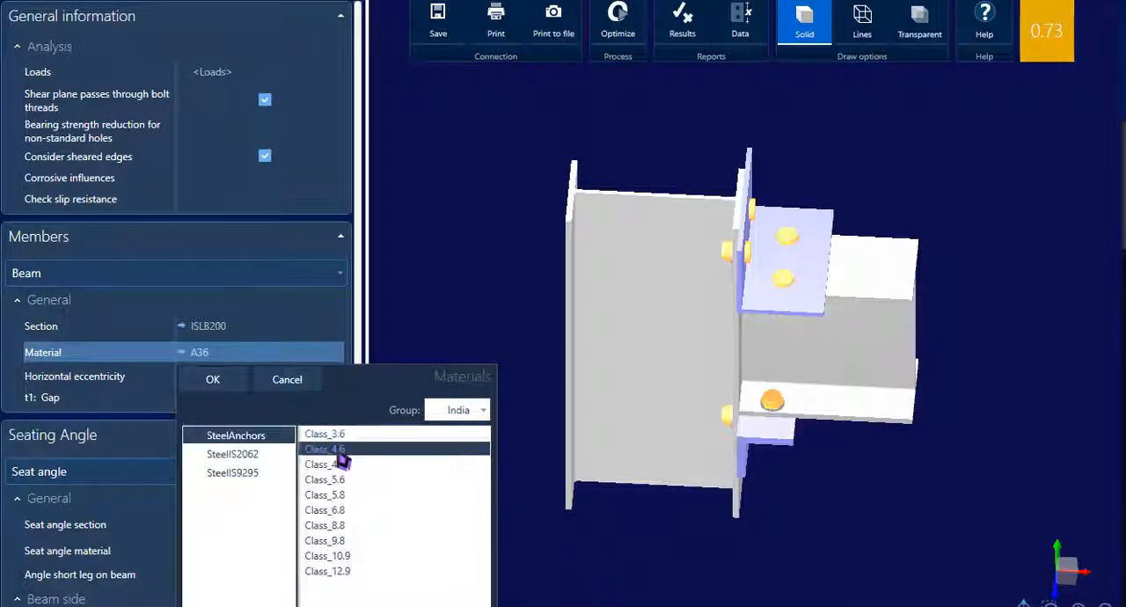
left_click(212, 390)
scroll(221, 403, "down", 2)
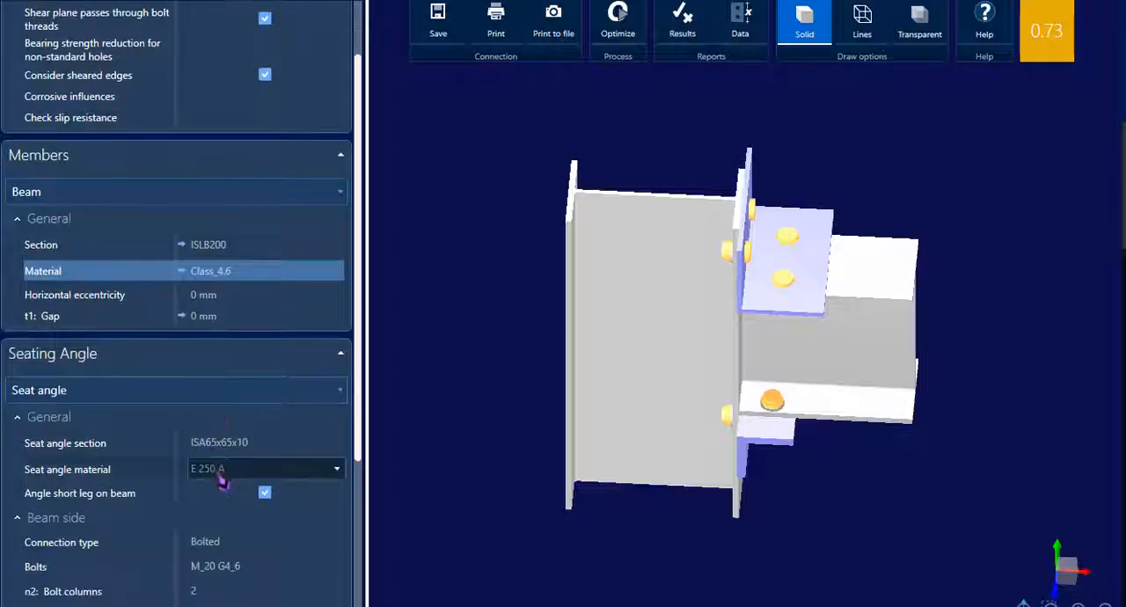
Step: Review the seating angle's section, material, and beam-side and support-side bolt settings in the connection properties
scroll(226, 475, "down", 3)
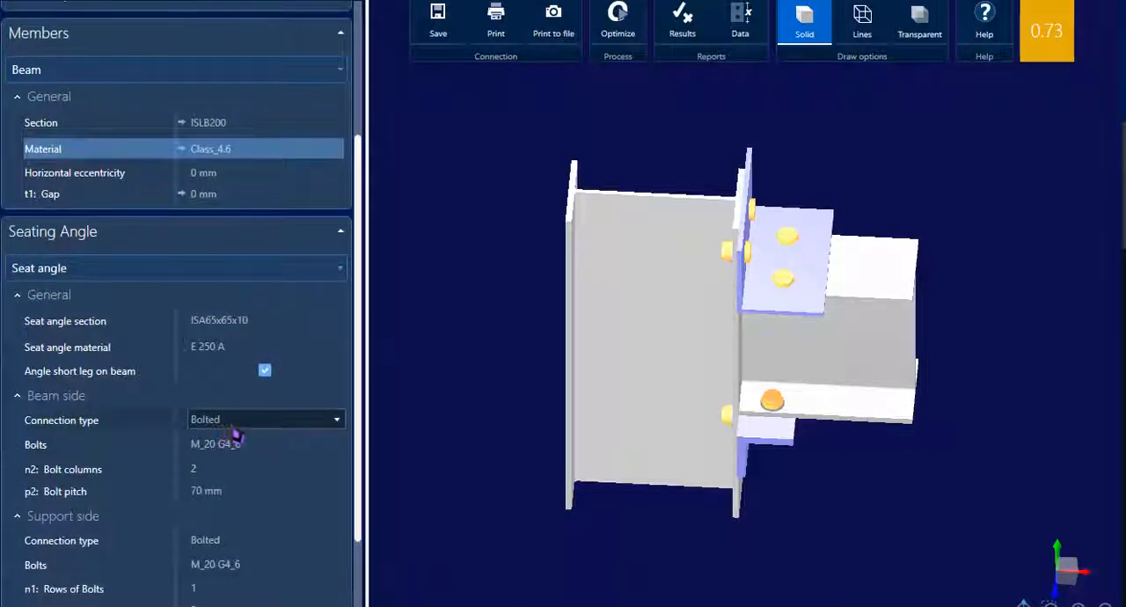
left_click(234, 425)
left_click(236, 435)
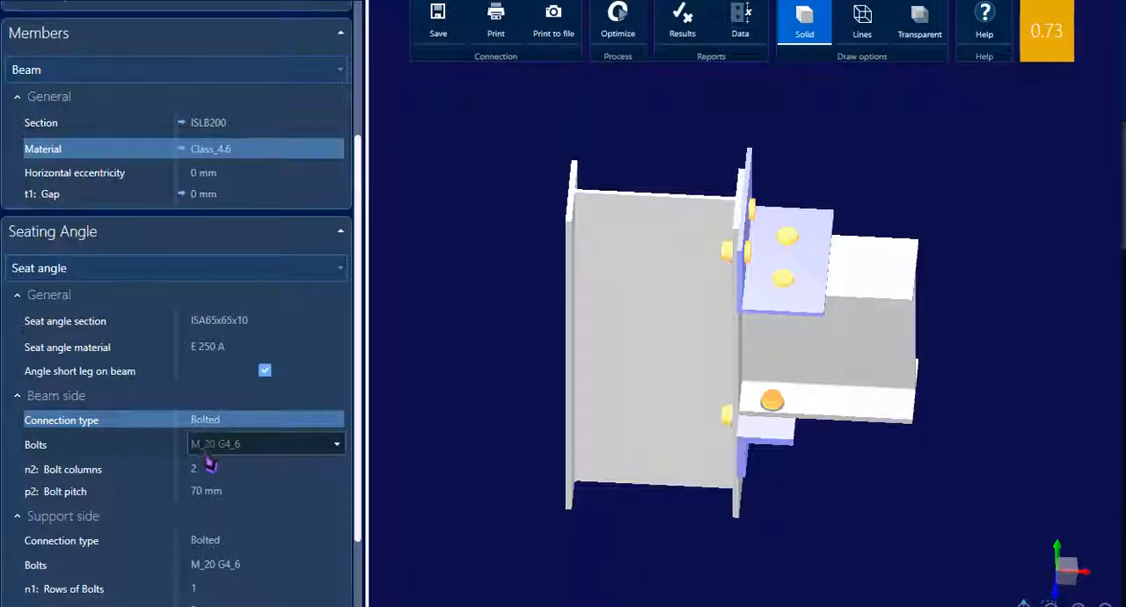
scroll(208, 462, "down", 1)
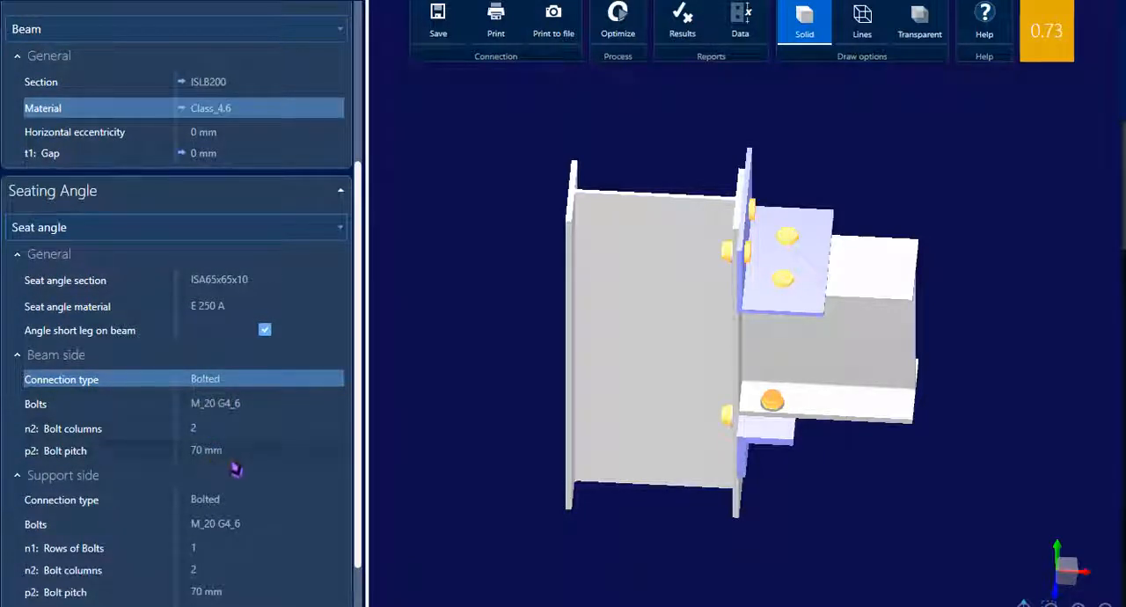
scroll(236, 470, "down", 2)
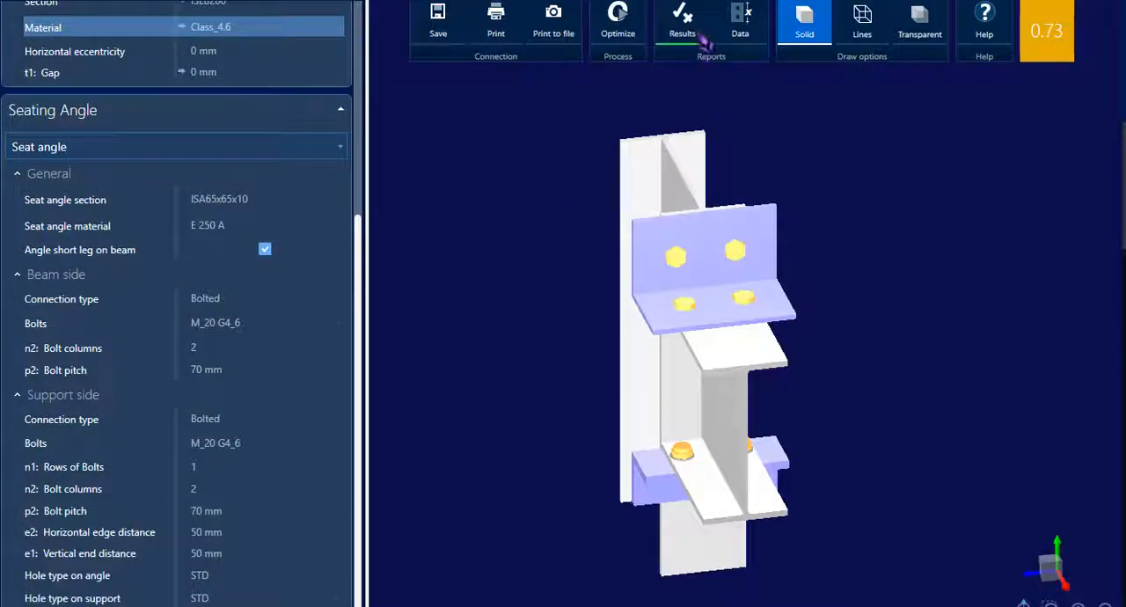
Step: Read the connection's results report through the design check, and view the lateral and front views in the DXF drawing
left_click(699, 37)
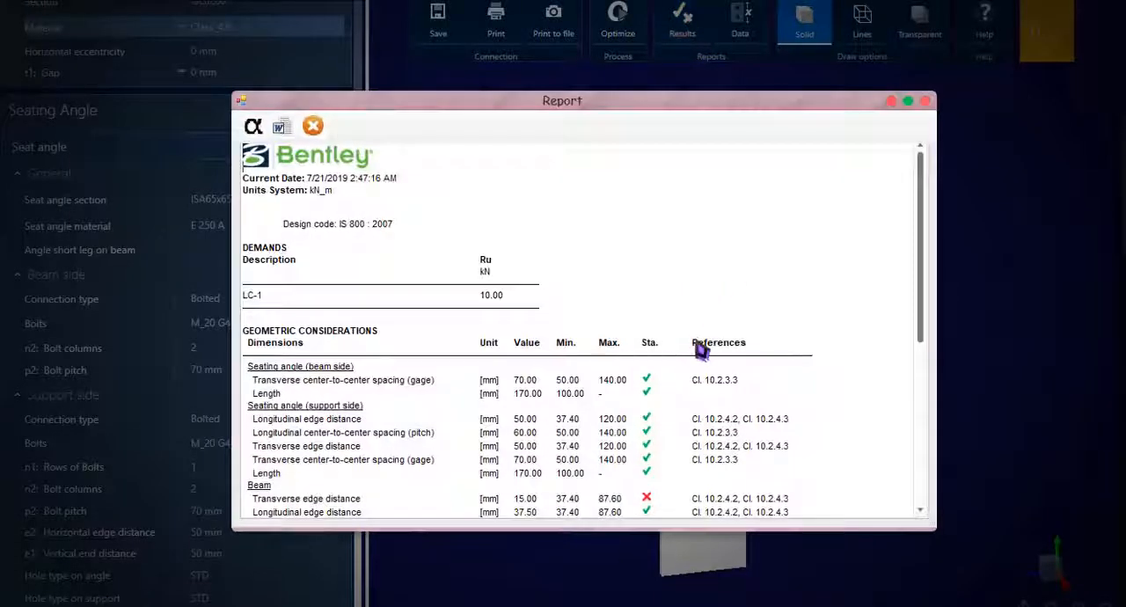
scroll(702, 350, "down", 5)
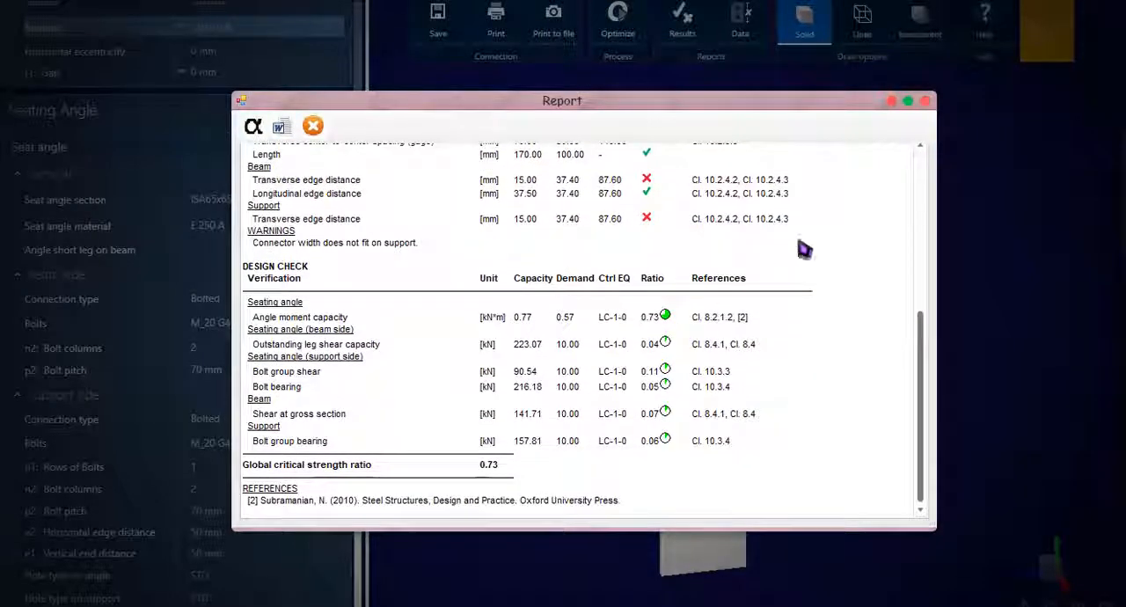
left_click(925, 102)
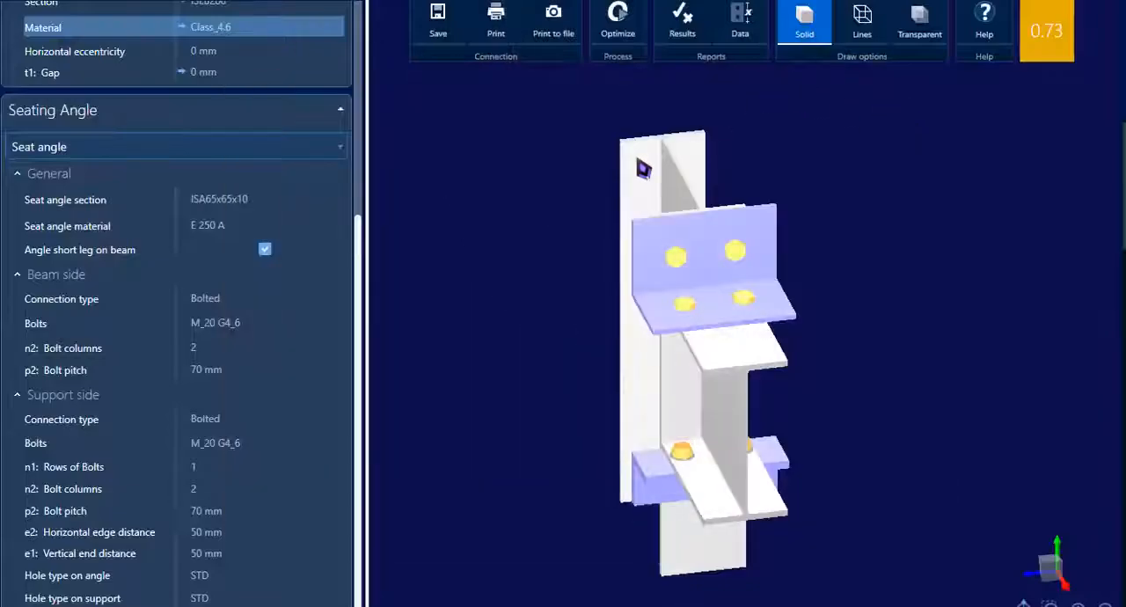
middle_click_drag(644, 168, 631, 181)
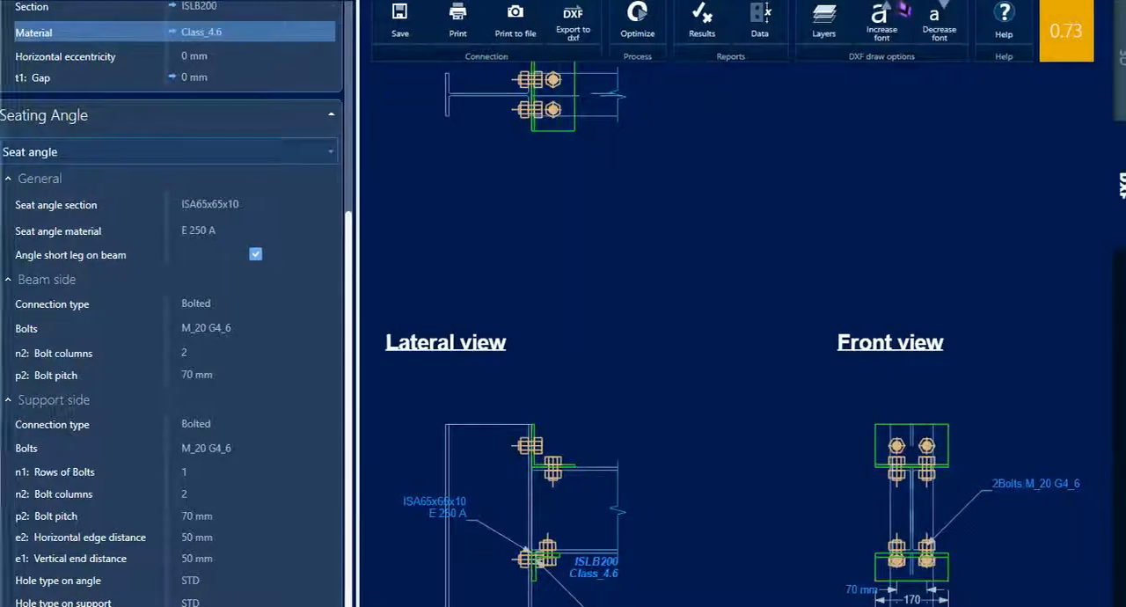
scroll(721, 211, "down", 3)
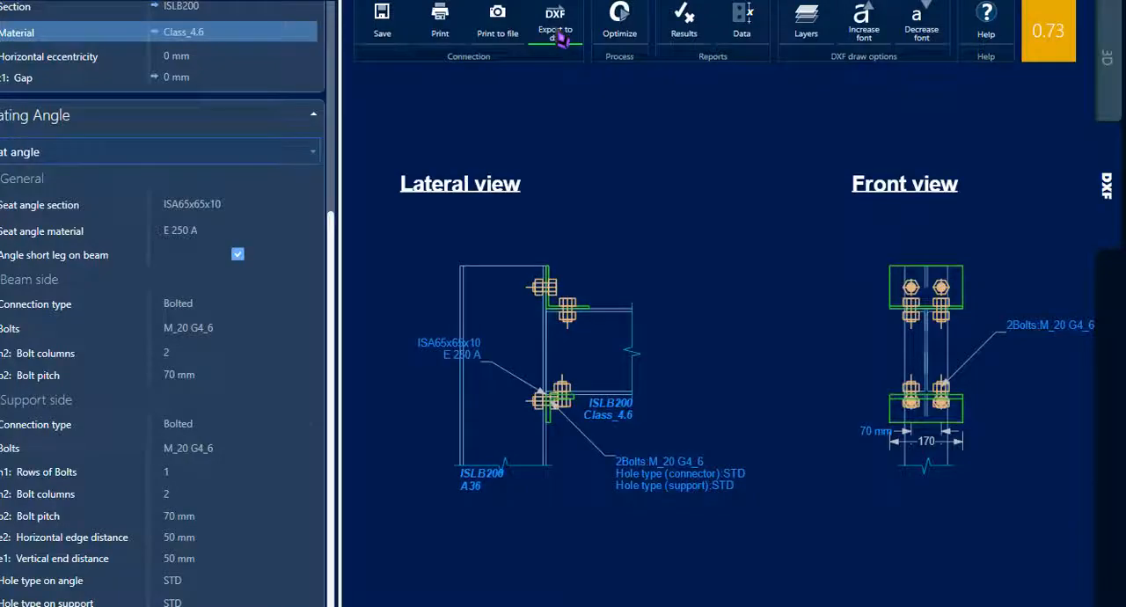
Step: Close the STAAD.Pro window and move the RAM Connection Standalone 11.1 shortcut to an open area of the desktop
key("super")
type("ram")
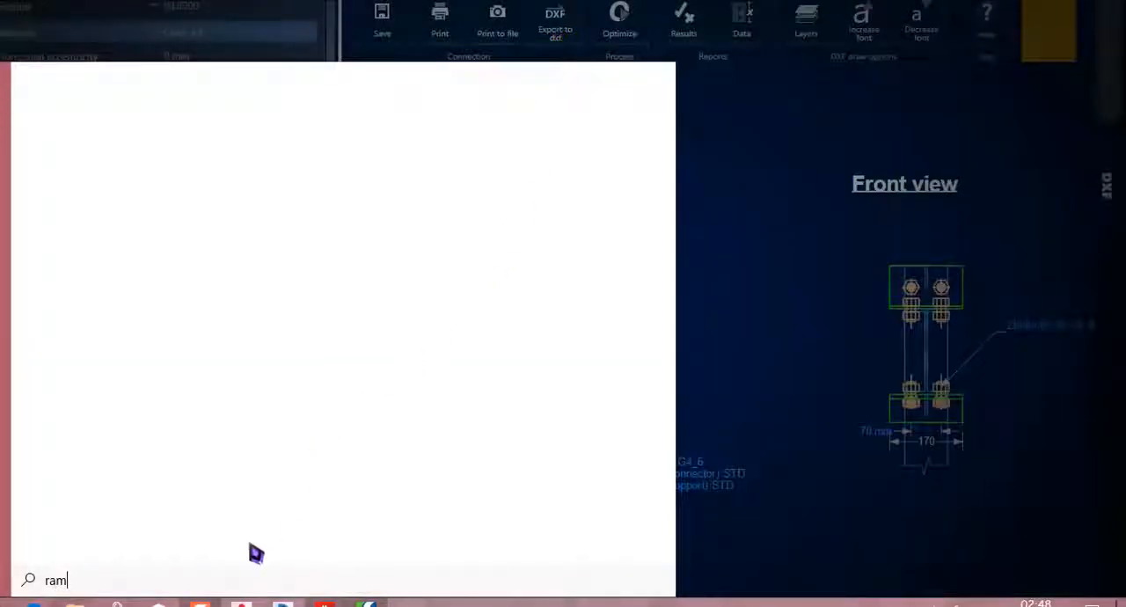
left_click(366, 605)
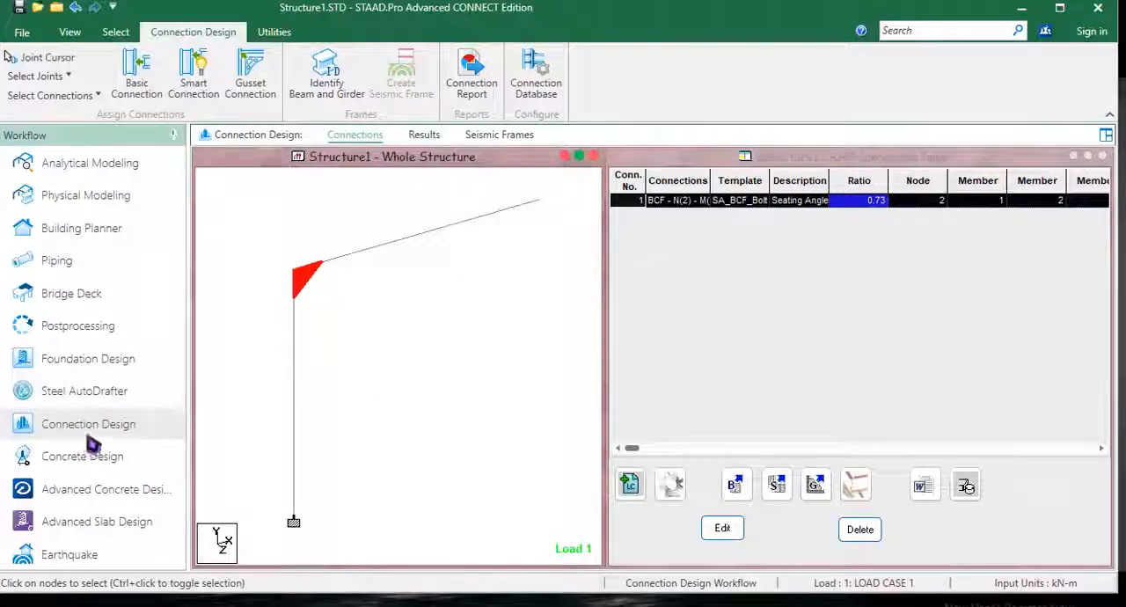
left_click(1098, 7)
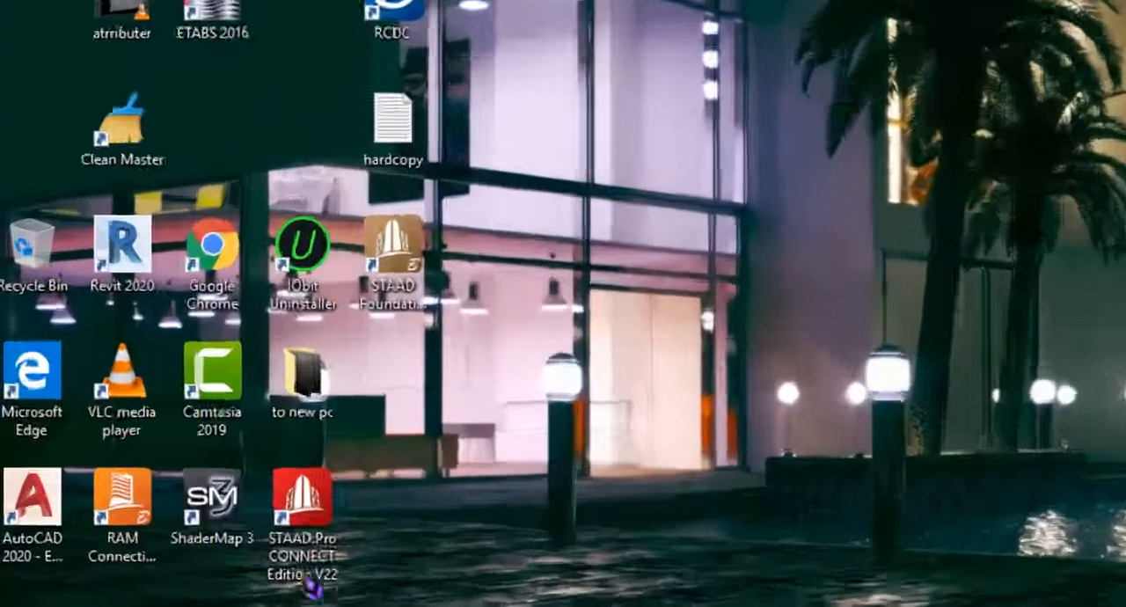
left_click_drag(88, 539, 565, 395)
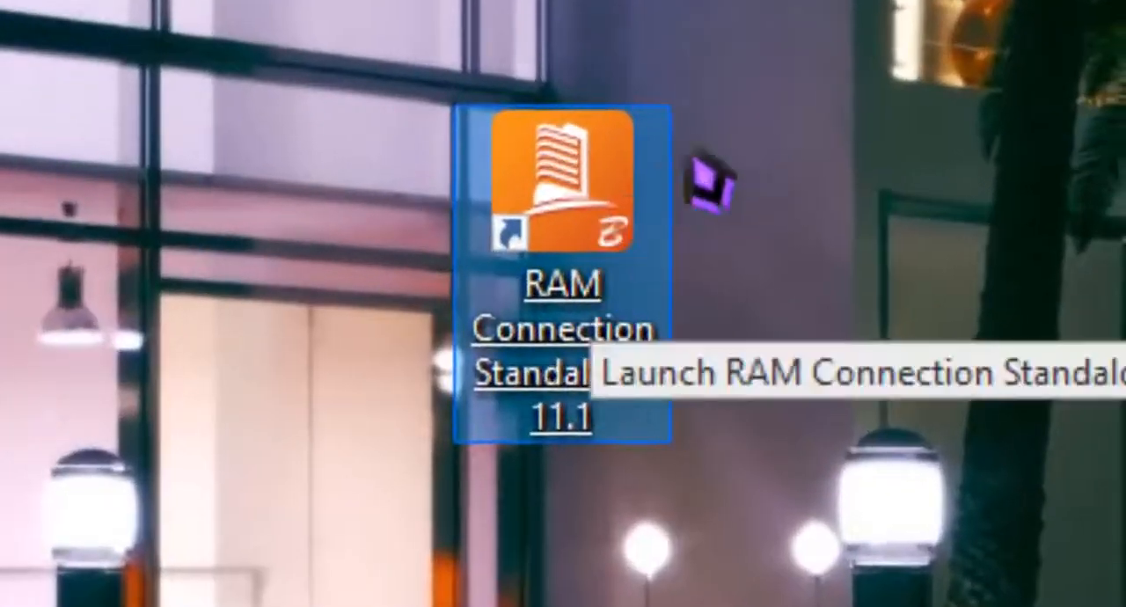